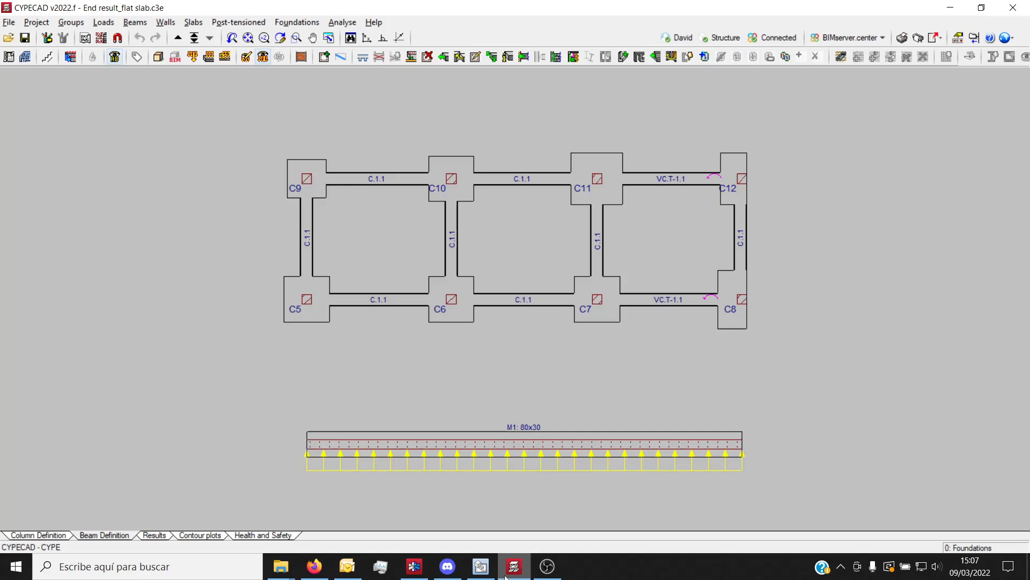
{"action": "left_click", "coordinate": [176, 38]}
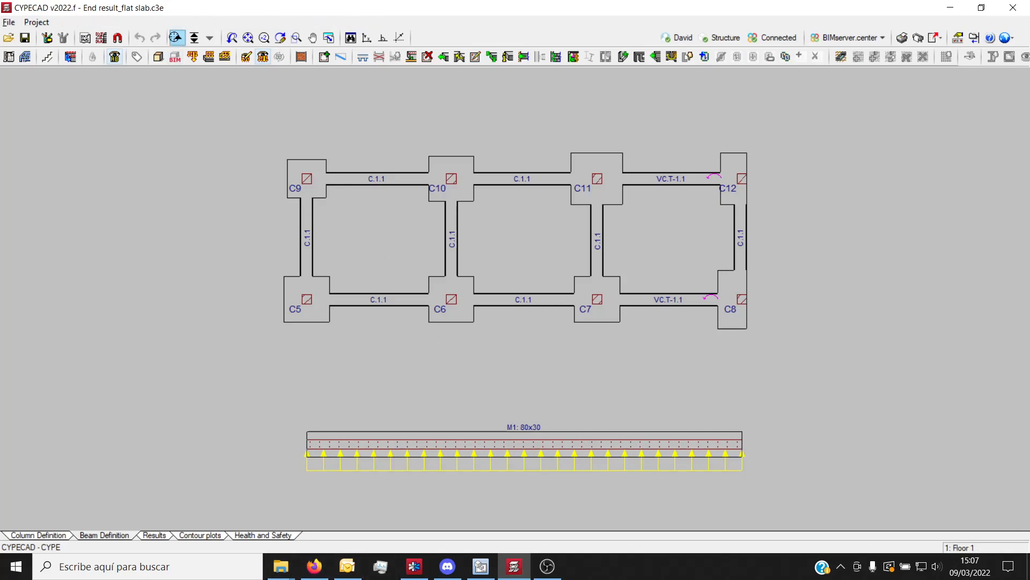
{"action": "left_click", "coordinate": [214, 41]}
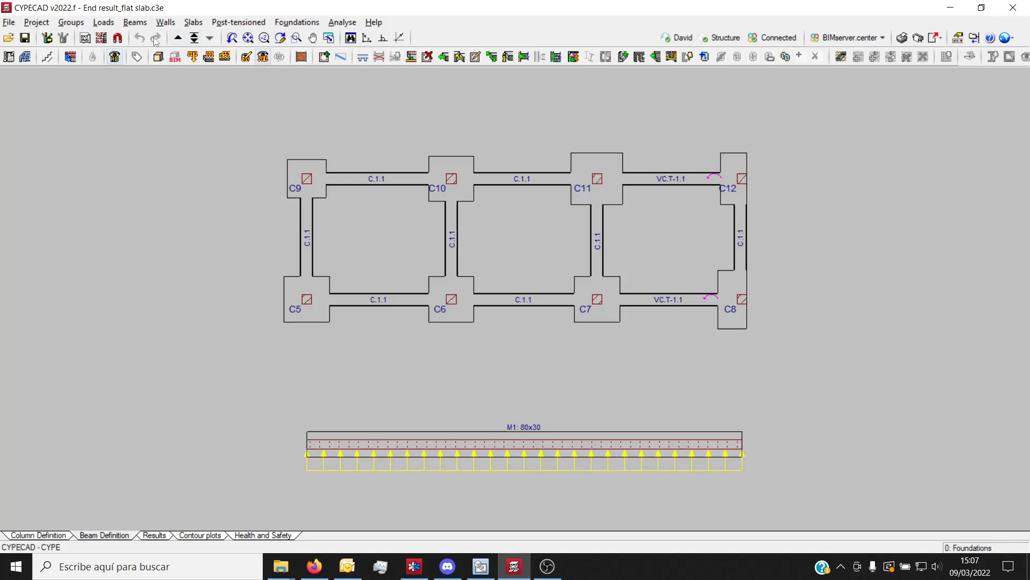
{"action": "left_click", "coordinate": [36, 22]}
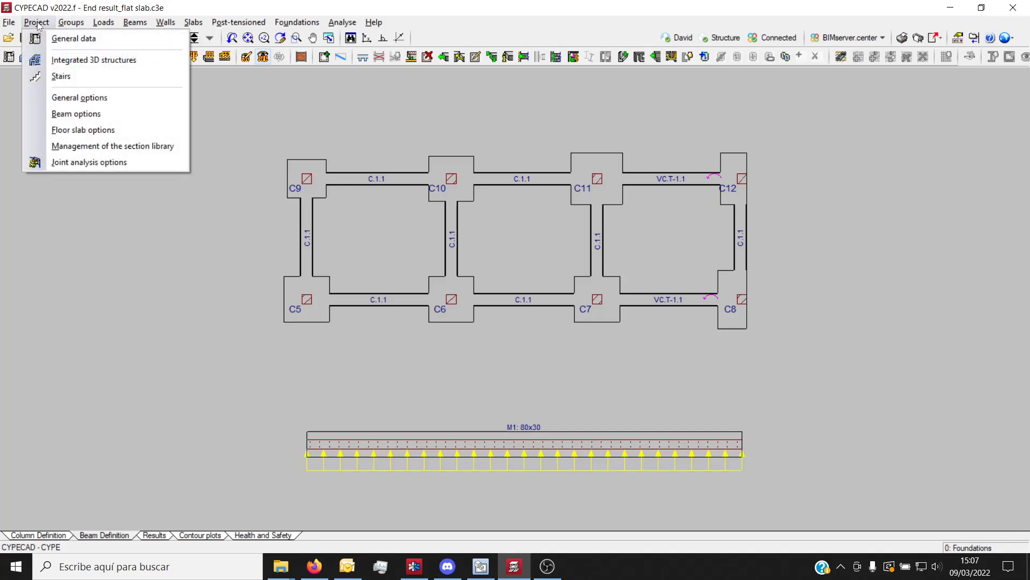
{"action": "left_click", "coordinate": [80, 97]}
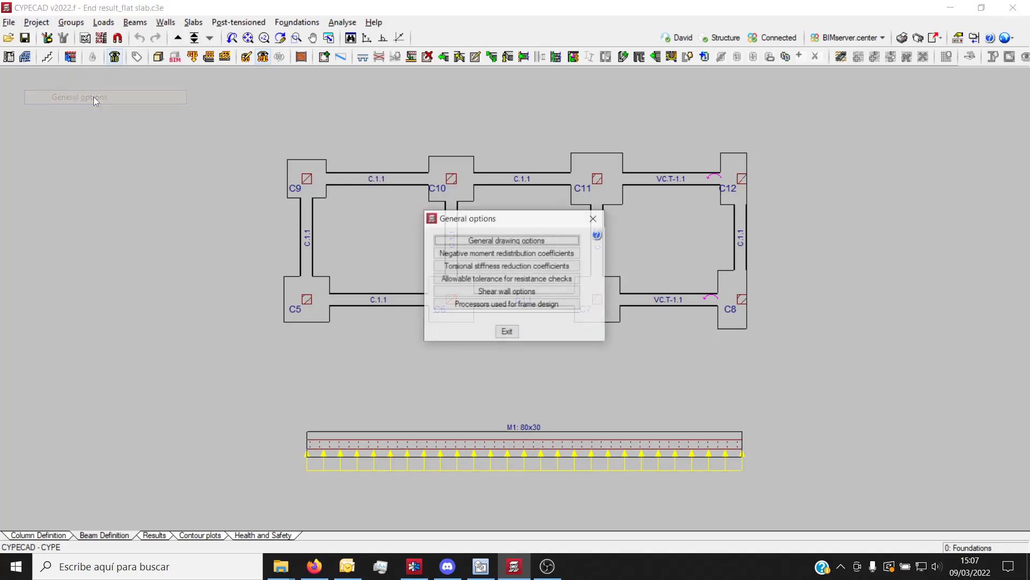
{"action": "left_click", "coordinate": [593, 219]}
Step: Review the base reinforcement detailing settings for slab drawings within the project's bar steel options, accepting the general data unchanged
{"action": "left_click", "coordinate": [37, 23]}
{"action": "left_click", "coordinate": [64, 38]}
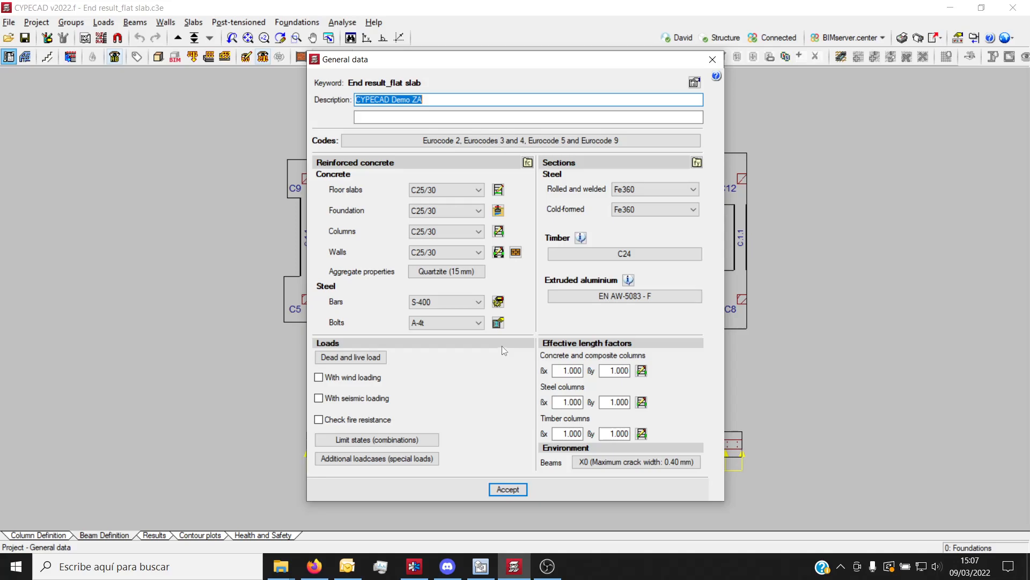
{"action": "left_click", "coordinate": [499, 302]}
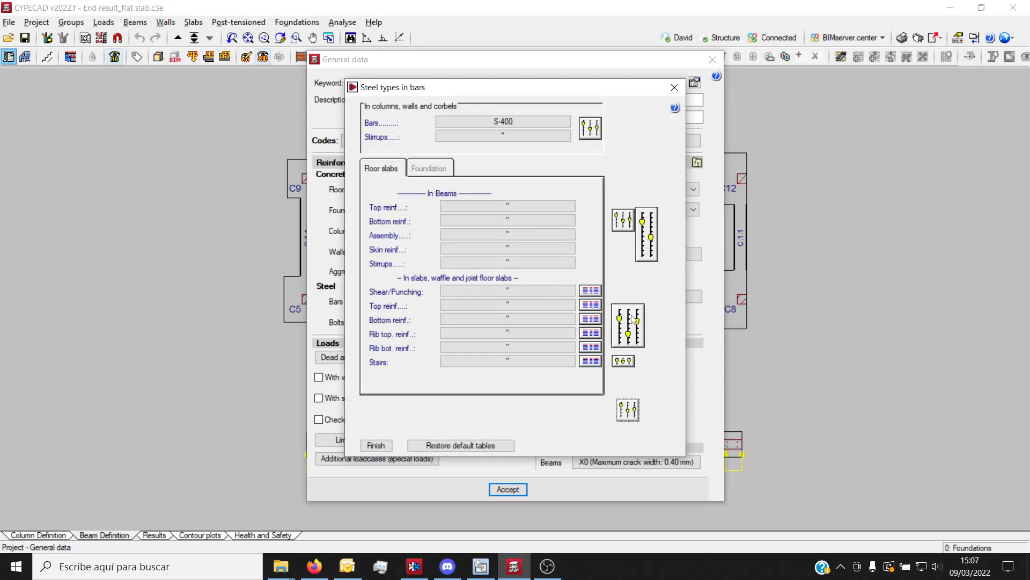
{"action": "left_click", "coordinate": [635, 320]}
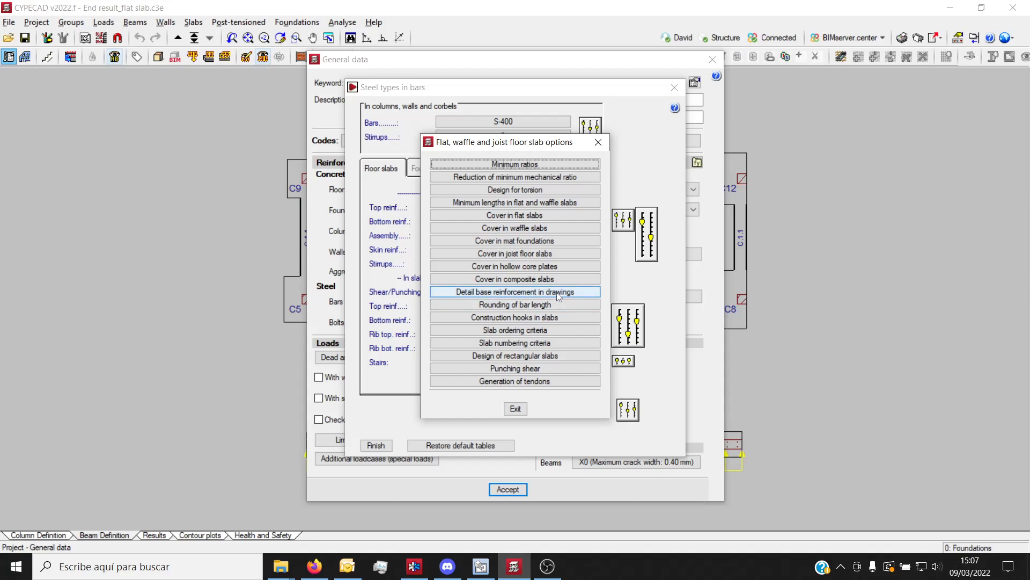
{"action": "left_click", "coordinate": [542, 296]}
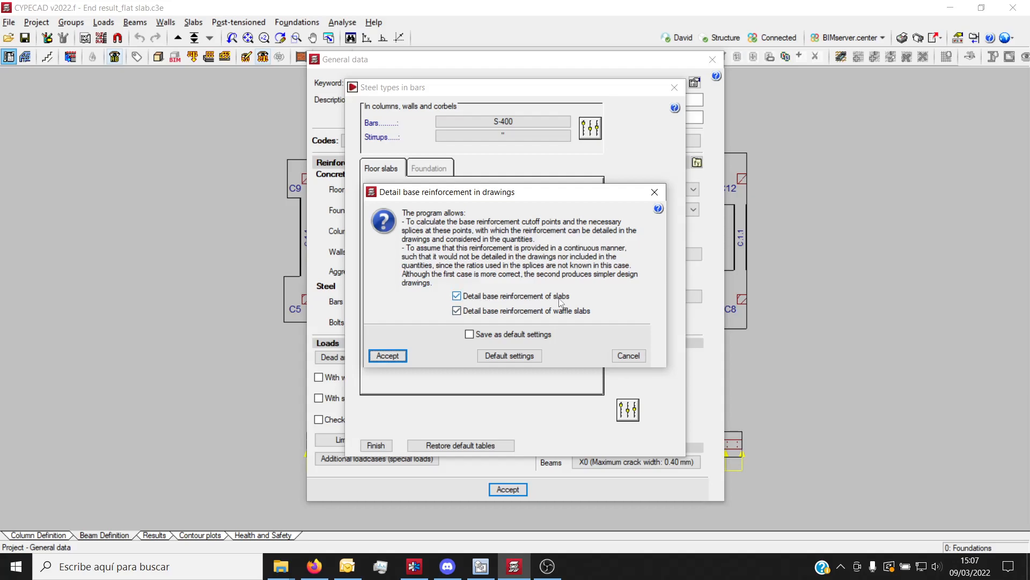
{"action": "left_click", "coordinate": [397, 356]}
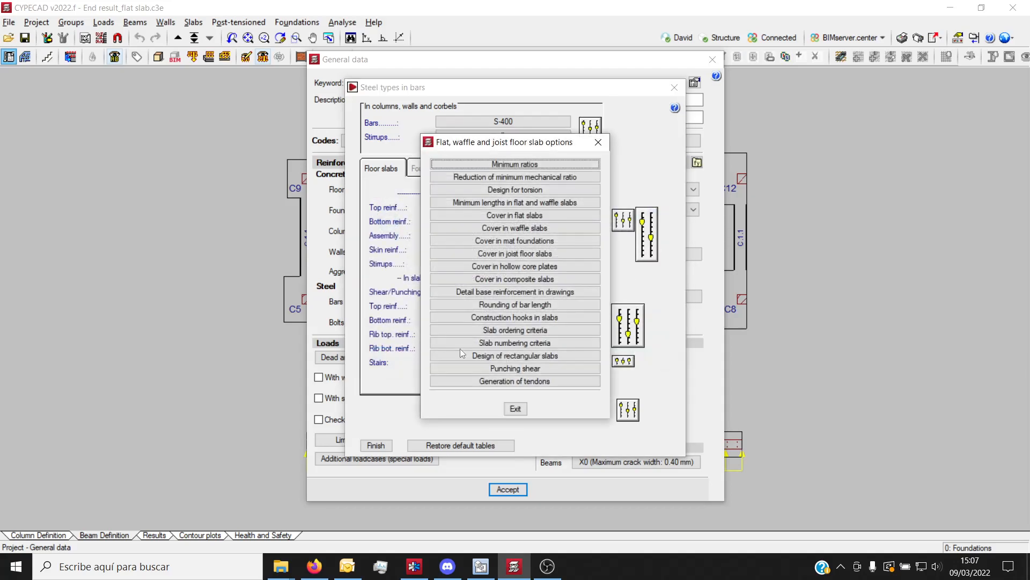
{"action": "left_click", "coordinate": [515, 409]}
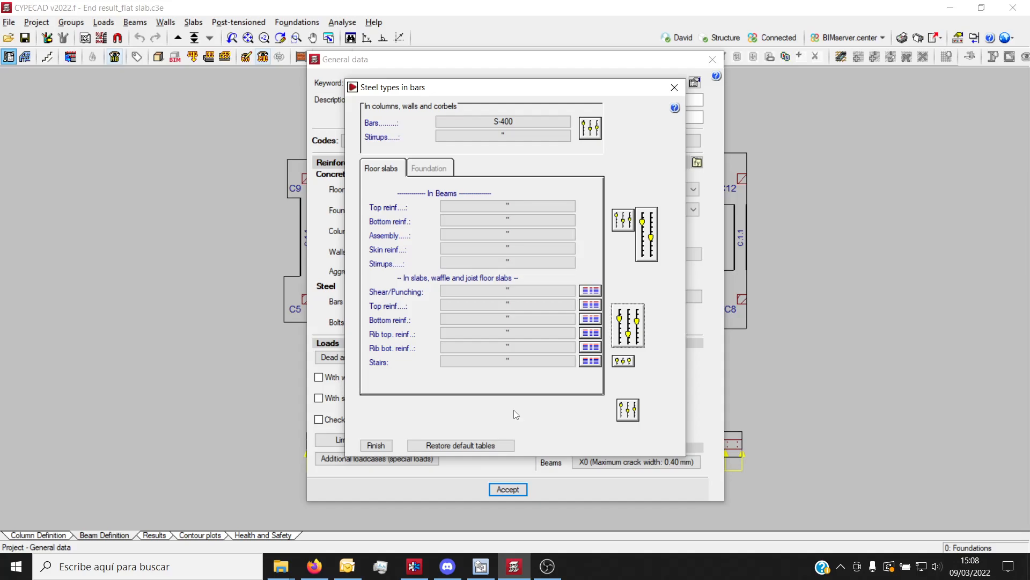
{"action": "left_click", "coordinate": [376, 445]}
{"action": "left_click", "coordinate": [508, 490]}
{"action": "left_click", "coordinate": [515, 322]}
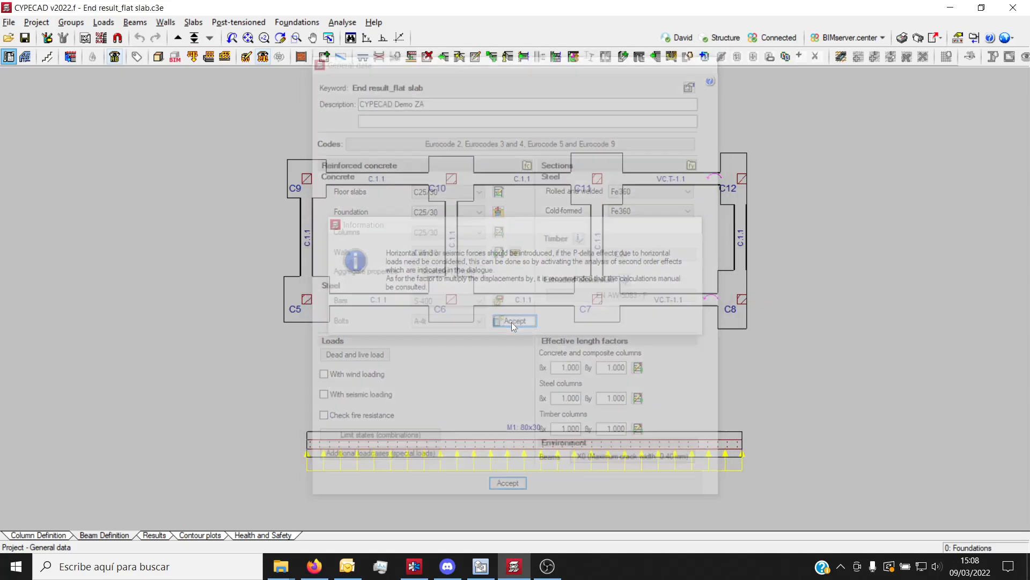
Step: Open the project's drawing selection and select the existing Transverse top reinforcement floor plan
{"action": "left_click", "coordinate": [918, 38]}
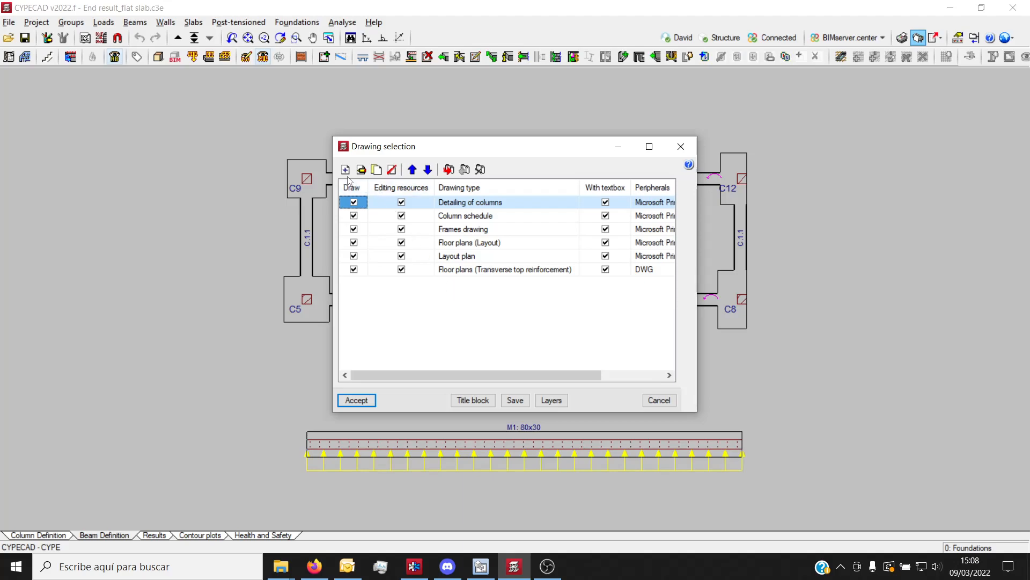
{"action": "left_click", "coordinate": [458, 270]}
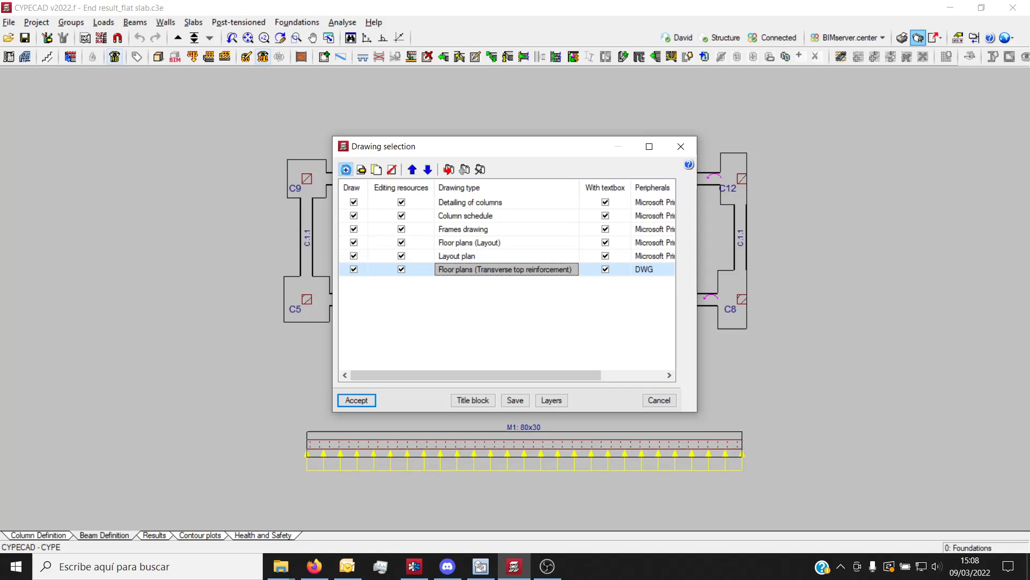
Step: Create another drawing of type Floor plans with the plan type Transverse top reinforcement
{"action": "left_click", "coordinate": [346, 169]}
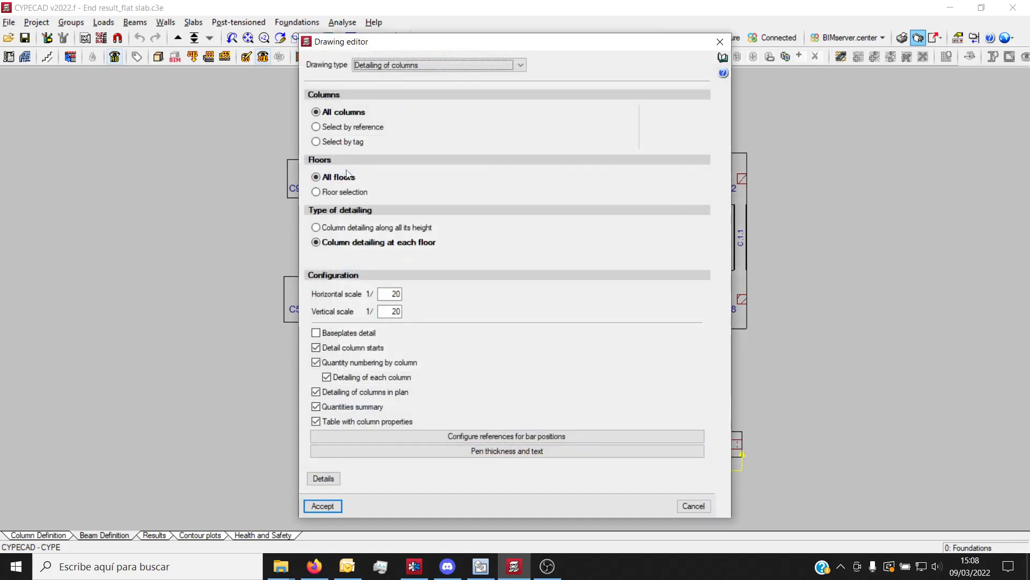
{"action": "left_click", "coordinate": [431, 65]}
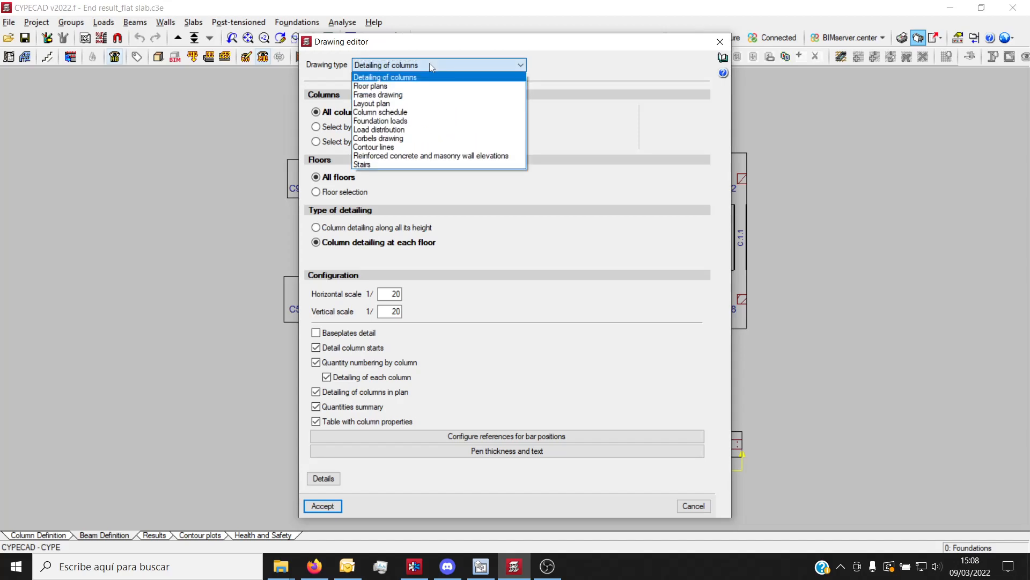
{"action": "left_click", "coordinate": [422, 106]}
{"action": "left_click", "coordinate": [468, 71]}
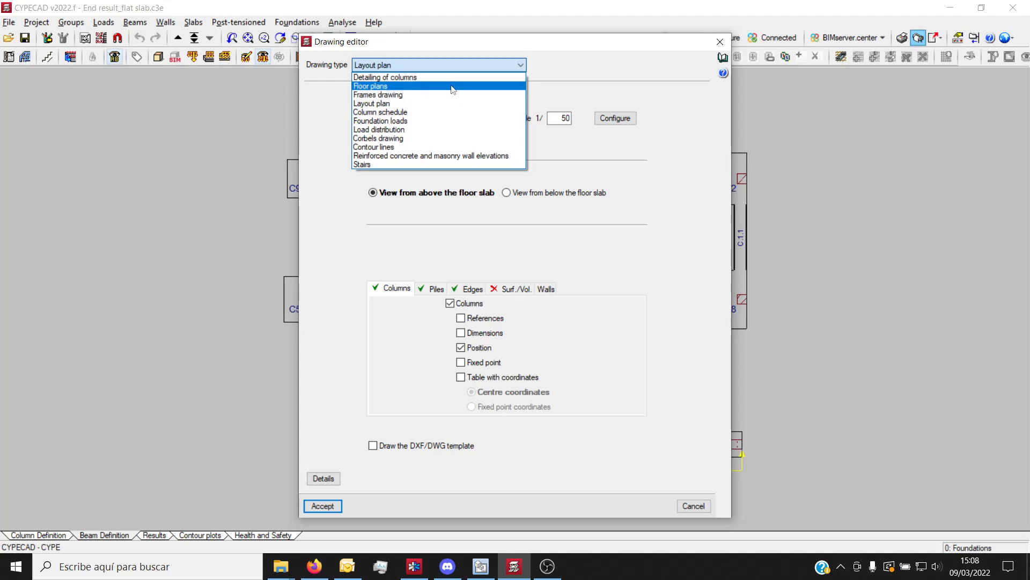
{"action": "left_click", "coordinate": [454, 86]}
{"action": "left_click", "coordinate": [481, 239]}
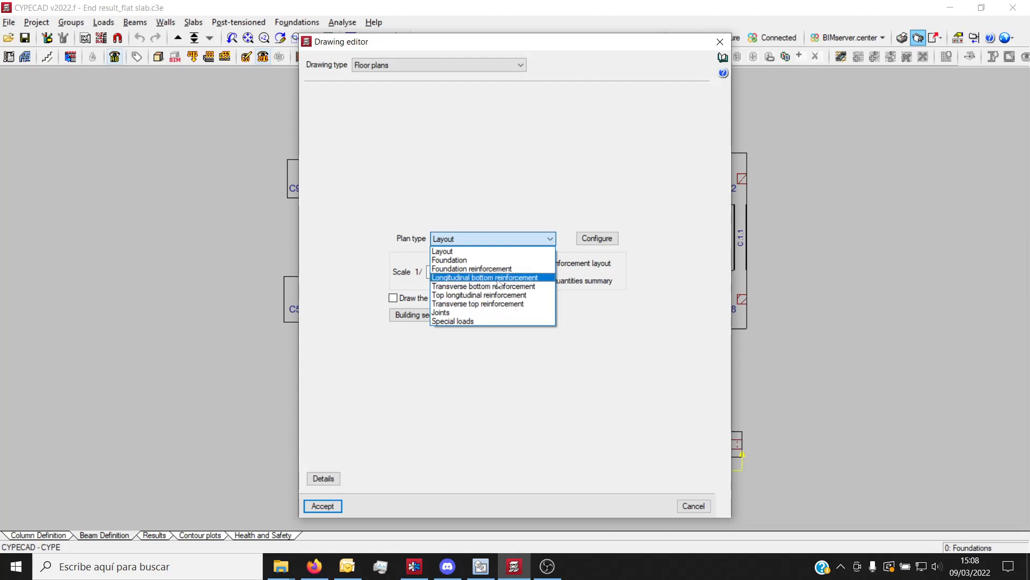
{"action": "left_click", "coordinate": [519, 305]}
Step: Review the element settings of the Transverse top reinforcement plan, especially the base reinforcement size and placement for reinforced slabs, and discard the configuration
{"action": "left_click", "coordinate": [592, 239]}
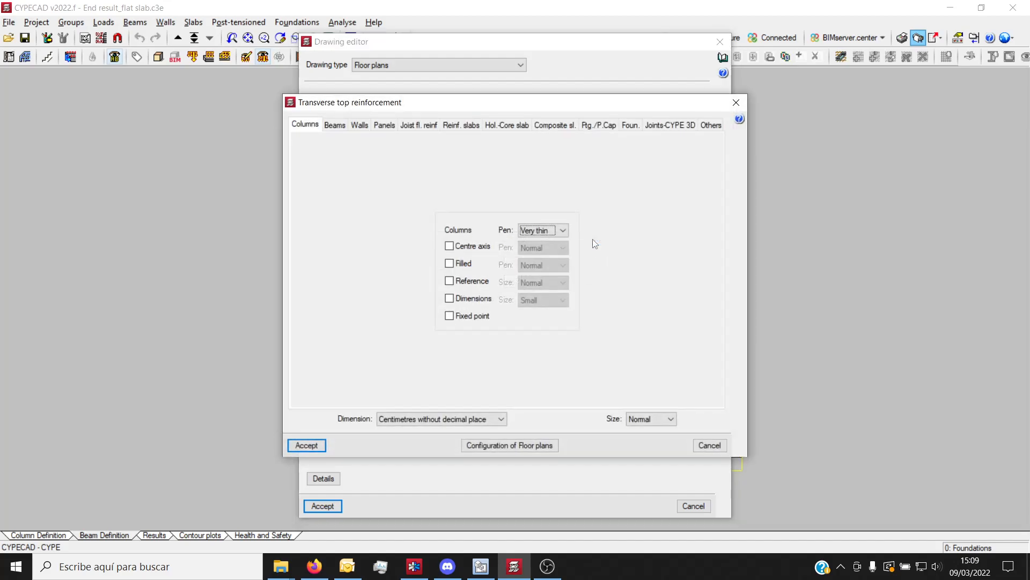
{"action": "left_click", "coordinate": [336, 128]}
{"action": "left_click", "coordinate": [359, 127]}
{"action": "left_click", "coordinate": [389, 128]}
{"action": "left_click", "coordinate": [467, 129]}
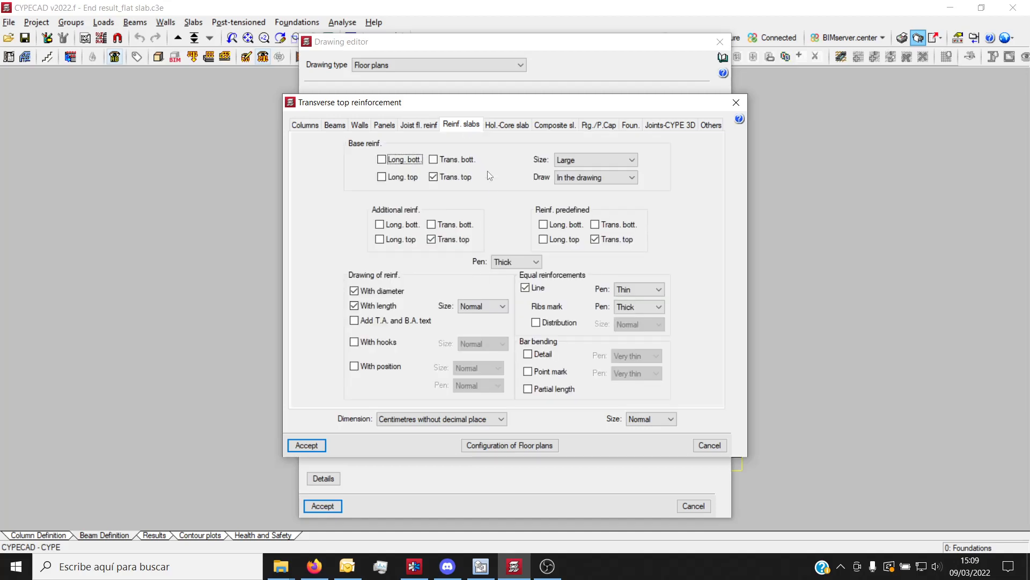
{"action": "left_click", "coordinate": [587, 161]}
{"action": "left_click", "coordinate": [588, 162]}
{"action": "left_click", "coordinate": [585, 177]}
{"action": "left_click", "coordinate": [581, 176]}
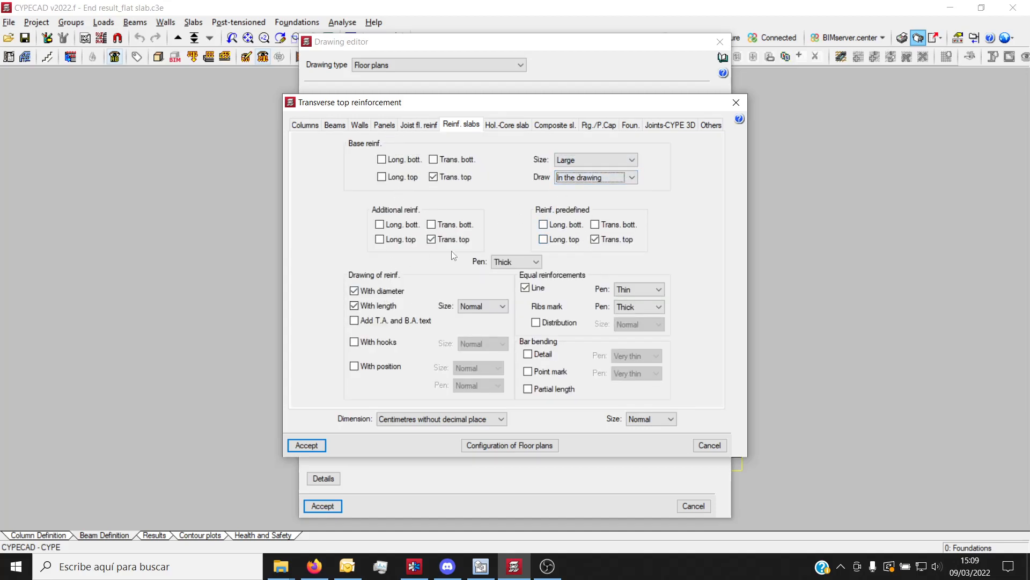
{"action": "left_click", "coordinate": [710, 447]}
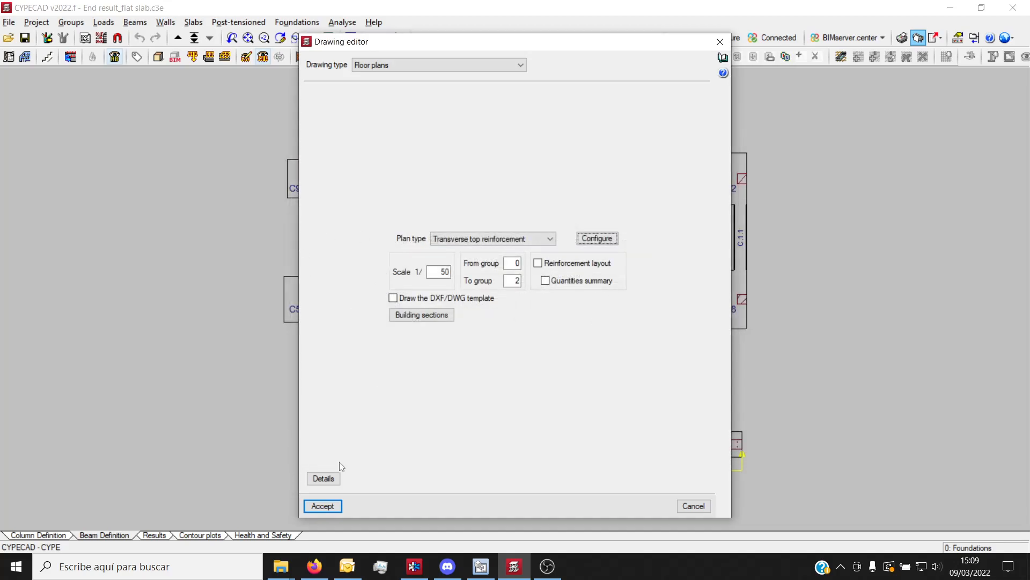
Step: Accept the new floor plan drawing and delete that duplicate Transverse top reinforcement entry from the drawing list
{"action": "left_click", "coordinate": [322, 506]}
{"action": "left_click", "coordinate": [357, 400]}
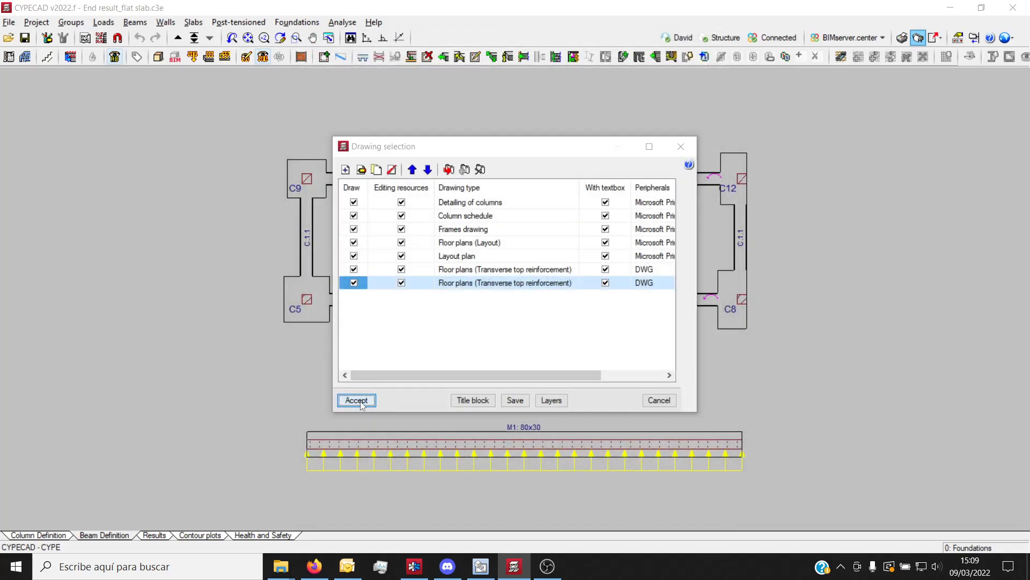
{"action": "left_click", "coordinate": [514, 314]}
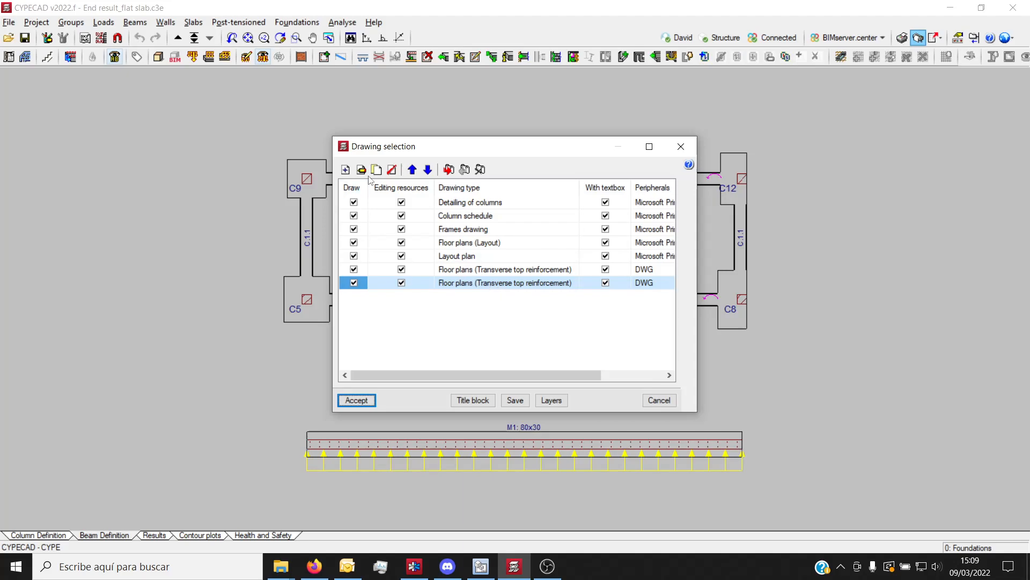
{"action": "left_click", "coordinate": [391, 169]}
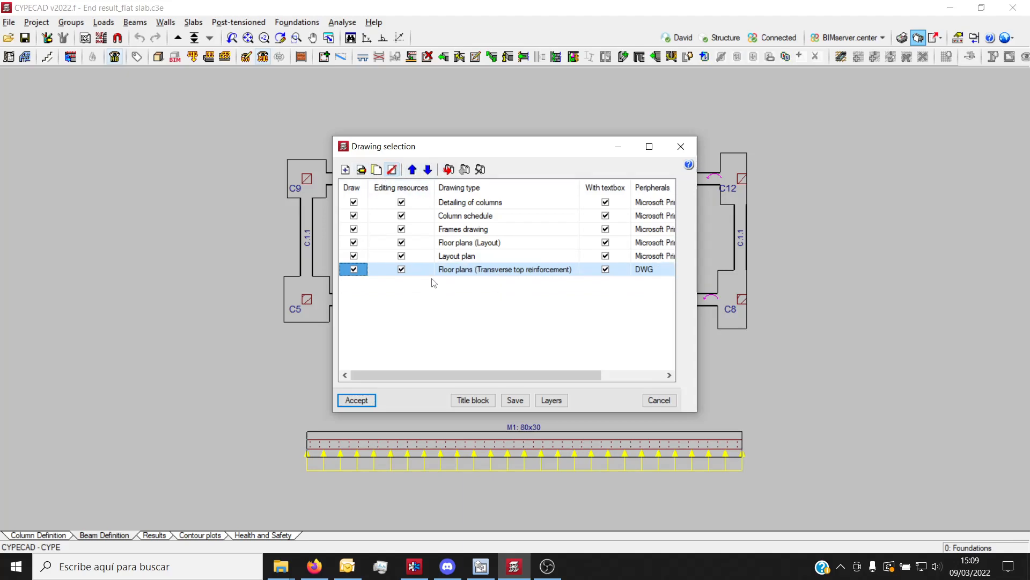
Step: Generate the listed drawings without keeping the previous composition settings, and display the detail of all the drawings
{"action": "left_click", "coordinate": [360, 404]}
{"action": "left_click", "coordinate": [437, 428]}
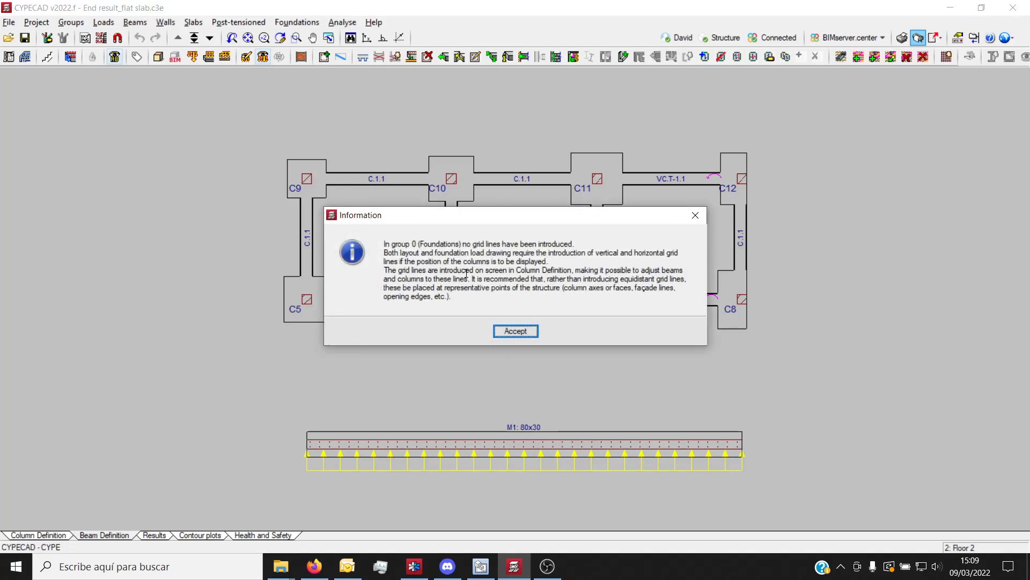
{"action": "left_click", "coordinate": [501, 333]}
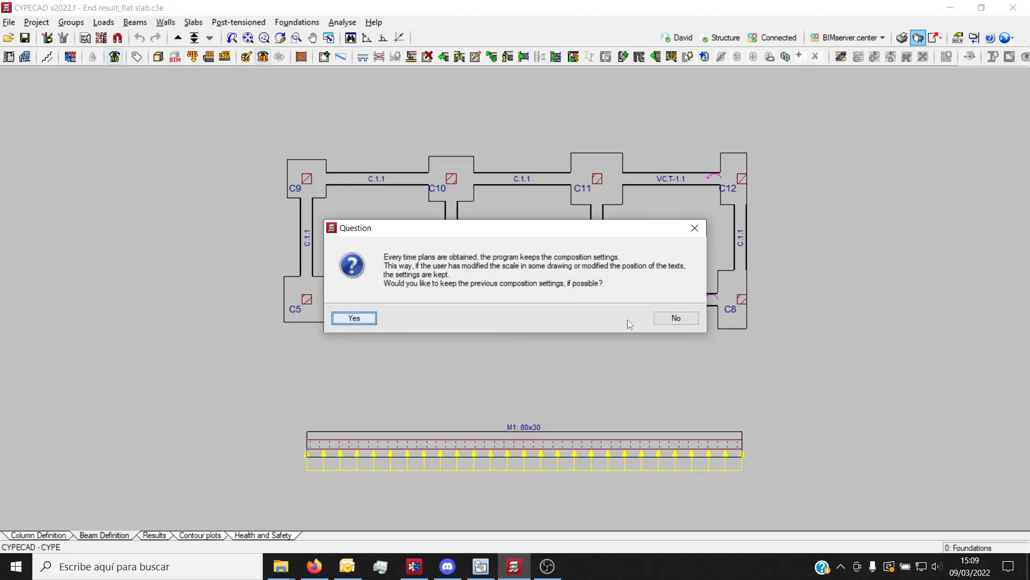
{"action": "left_click", "coordinate": [673, 318]}
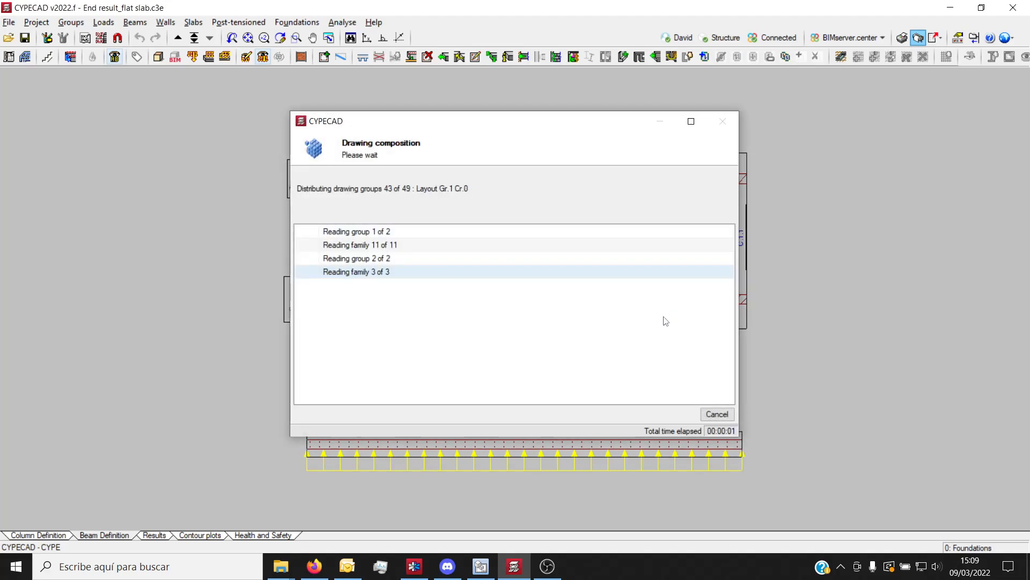
{"action": "left_click", "coordinate": [516, 315]}
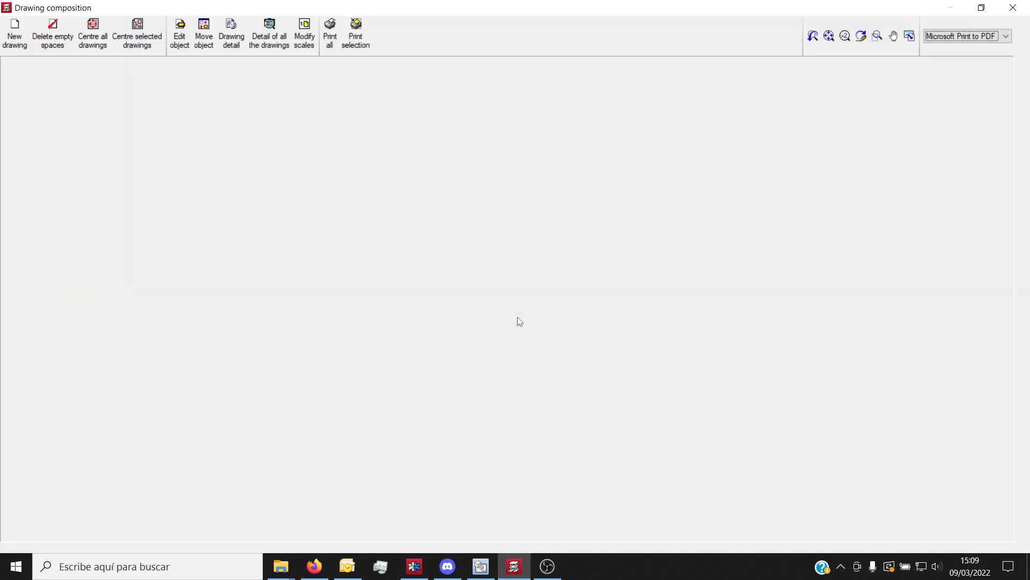
{"action": "left_click", "coordinate": [268, 35]}
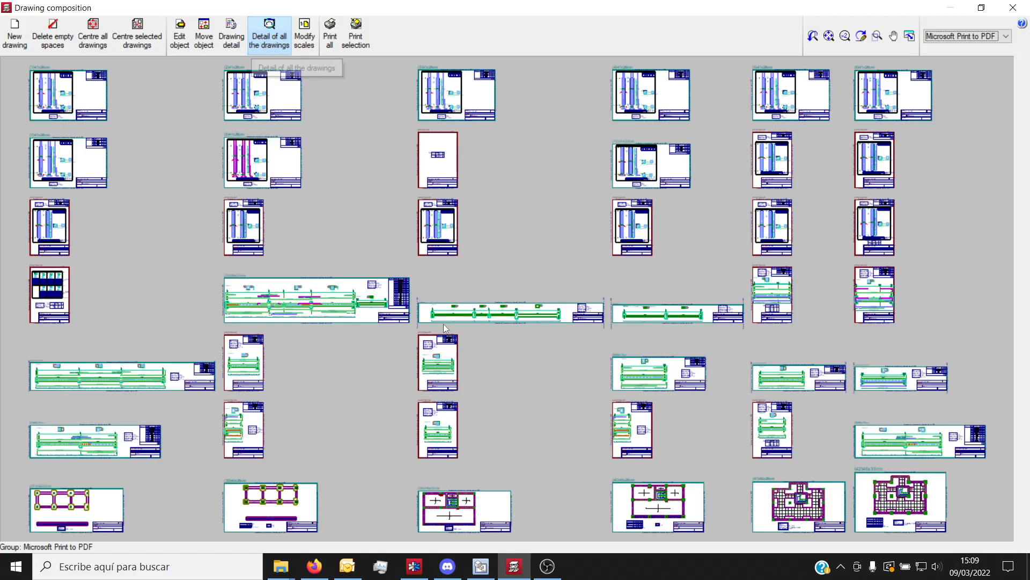
Step: Examine the reinforcement marks next to the columns around the staircase in the 48x26 cm floor plan drawing
{"action": "scroll", "coordinate": [633, 524], "scroll_direction": "up", "scroll_amount": 1}
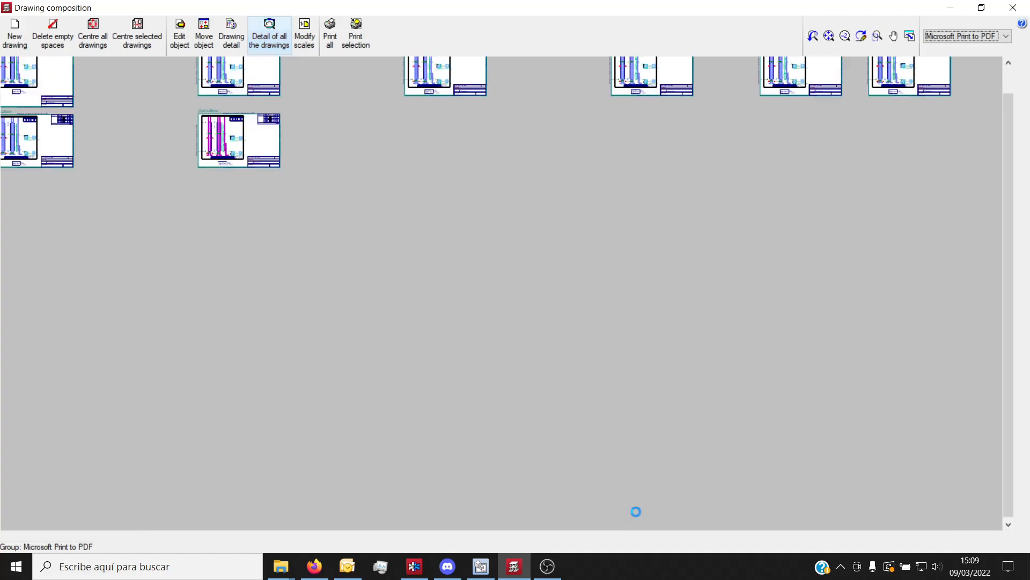
{"action": "scroll", "coordinate": [660, 505], "scroll_direction": "up", "scroll_amount": 3}
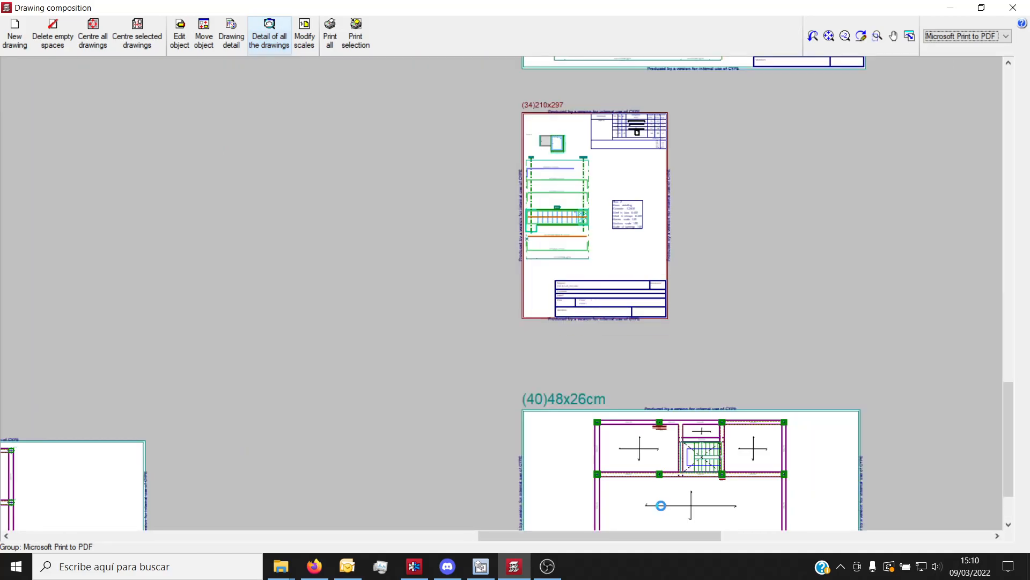
{"action": "scroll", "coordinate": [799, 452], "scroll_direction": "up", "scroll_amount": 5}
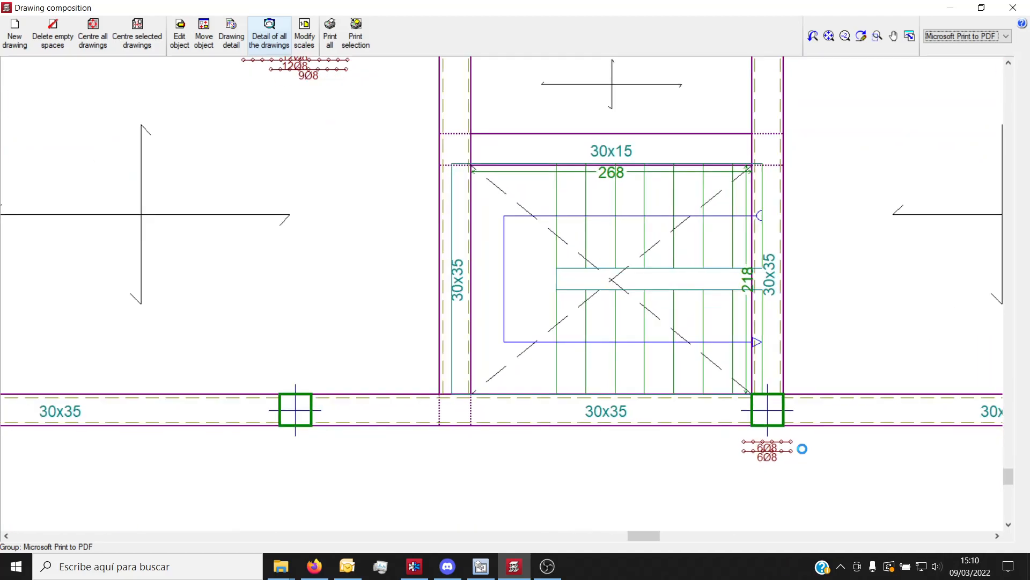
{"action": "scroll", "coordinate": [802, 449], "scroll_direction": "down", "scroll_amount": 1}
{"action": "scroll", "coordinate": [662, 428], "scroll_direction": "down", "scroll_amount": 2}
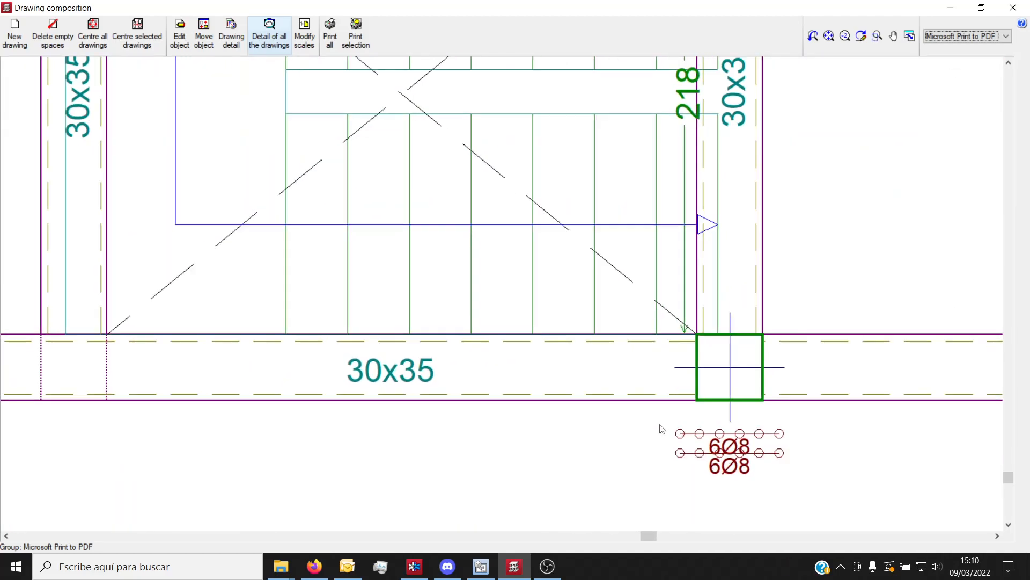
{"action": "scroll", "coordinate": [662, 428], "scroll_direction": "down", "scroll_amount": 2}
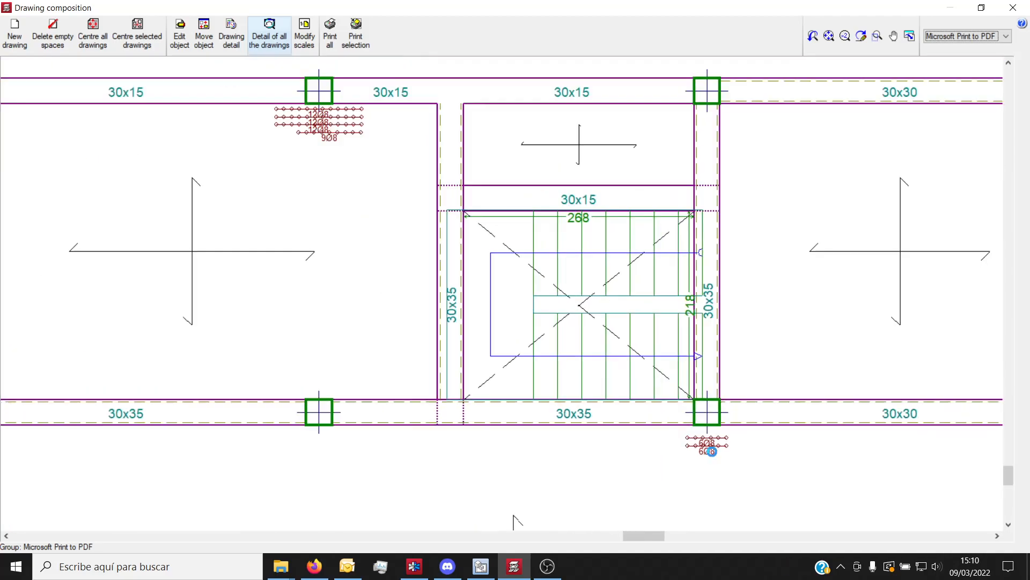
{"action": "scroll", "coordinate": [436, 218], "scroll_direction": "up", "scroll_amount": 4}
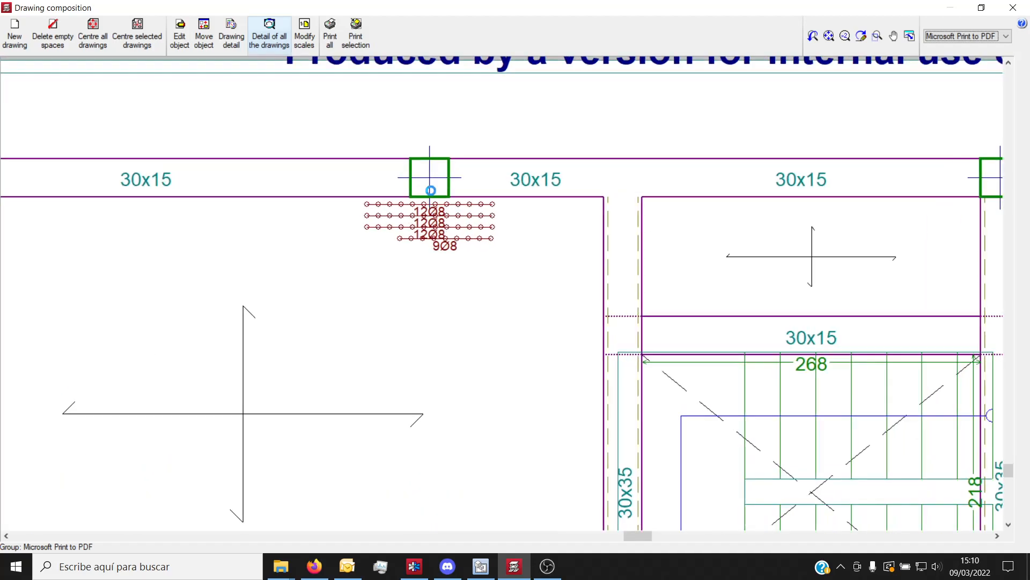
Step: Examine the reinforcement marks beside the upper and lower columns of the floor plan, and close the drawing composition and drawing selection
{"action": "scroll", "coordinate": [424, 211], "scroll_direction": "down", "scroll_amount": 3}
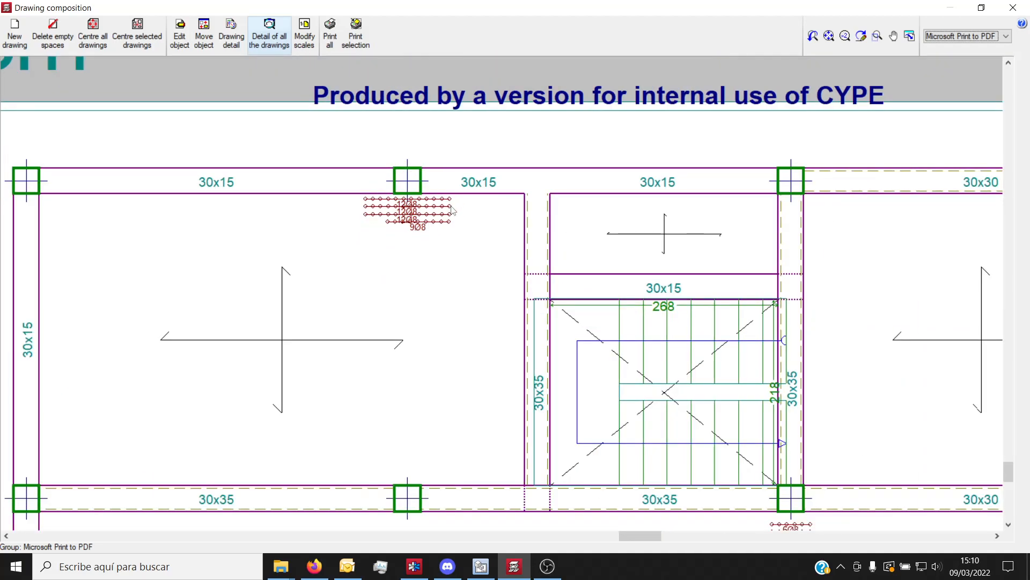
{"action": "scroll", "coordinate": [454, 209], "scroll_direction": "down", "scroll_amount": 1}
{"action": "scroll", "coordinate": [691, 432], "scroll_direction": "up", "scroll_amount": 4}
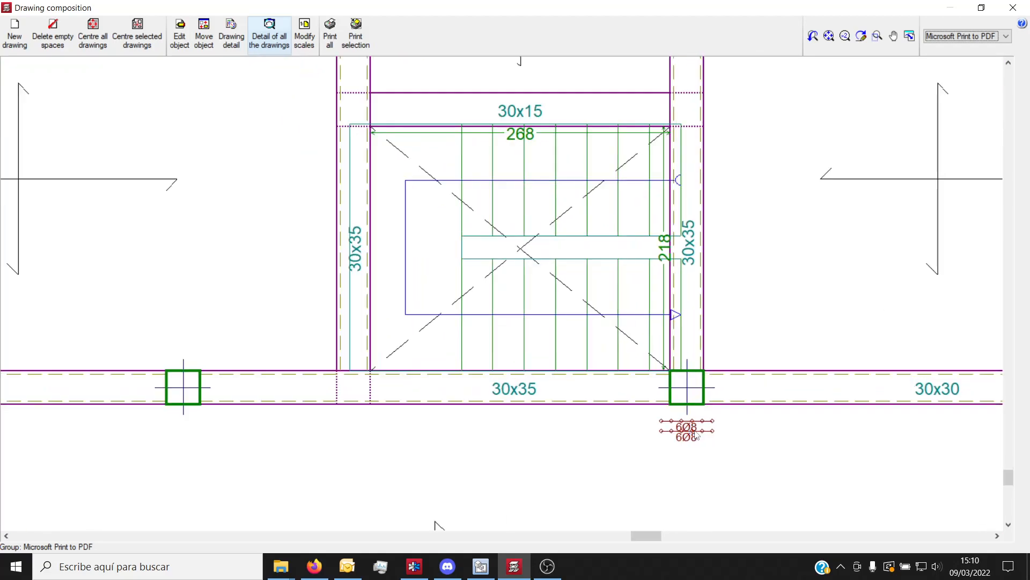
{"action": "scroll", "coordinate": [695, 435], "scroll_direction": "down", "scroll_amount": 3}
{"action": "scroll", "coordinate": [662, 337], "scroll_direction": "down", "scroll_amount": 3}
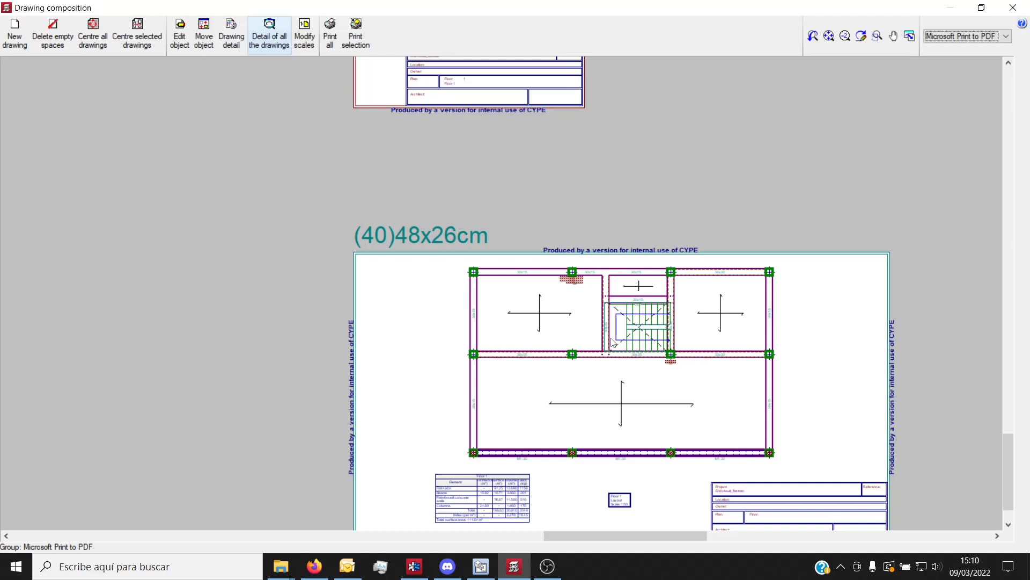
{"action": "left_click", "coordinate": [1013, 7]}
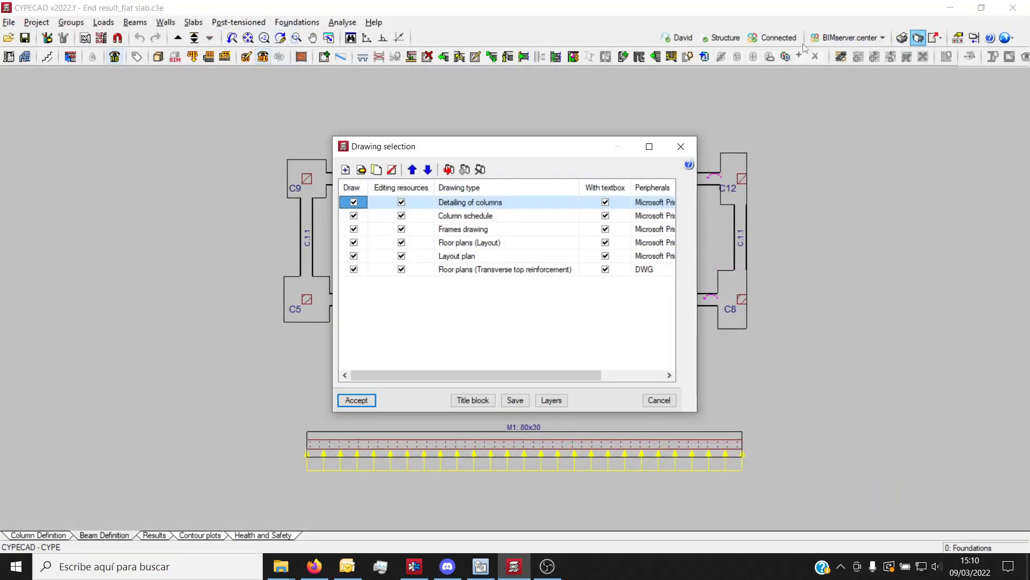
{"action": "left_click", "coordinate": [681, 146]}
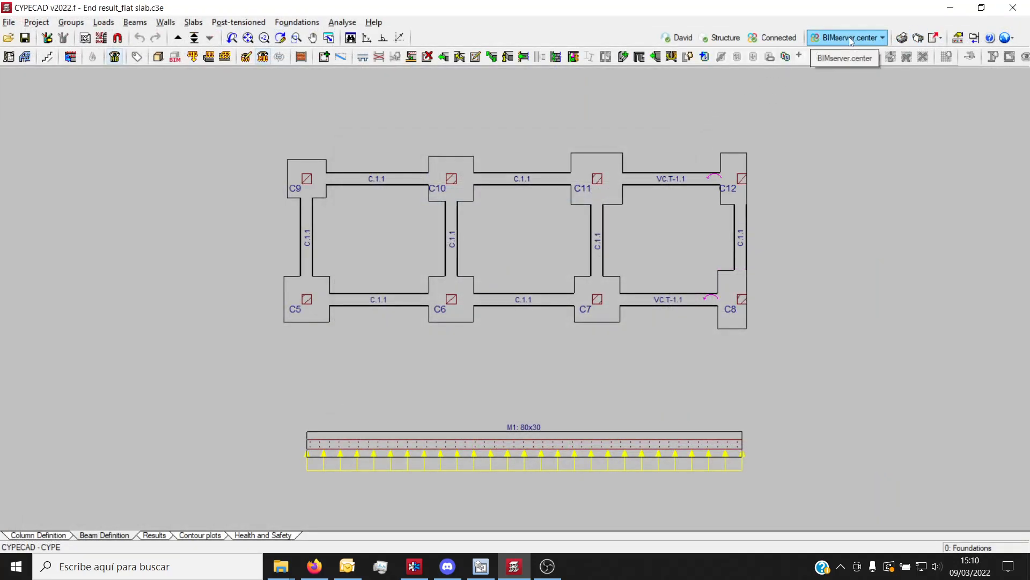
Step: Unlink the flat slab job from its BIMserver.center project
{"action": "left_click", "coordinate": [849, 37]}
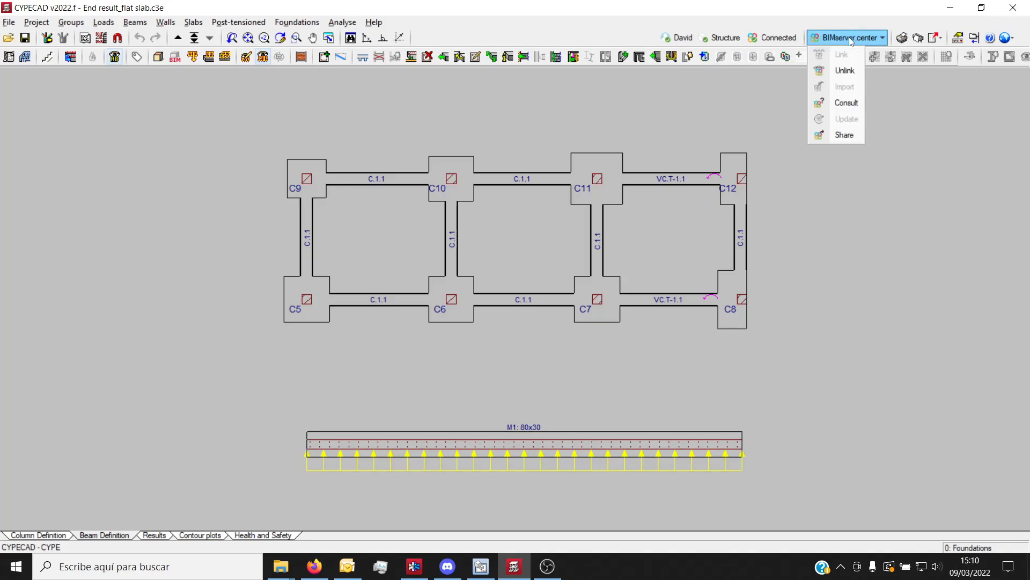
{"action": "left_click", "coordinate": [845, 70]}
{"action": "left_click", "coordinate": [423, 313]}
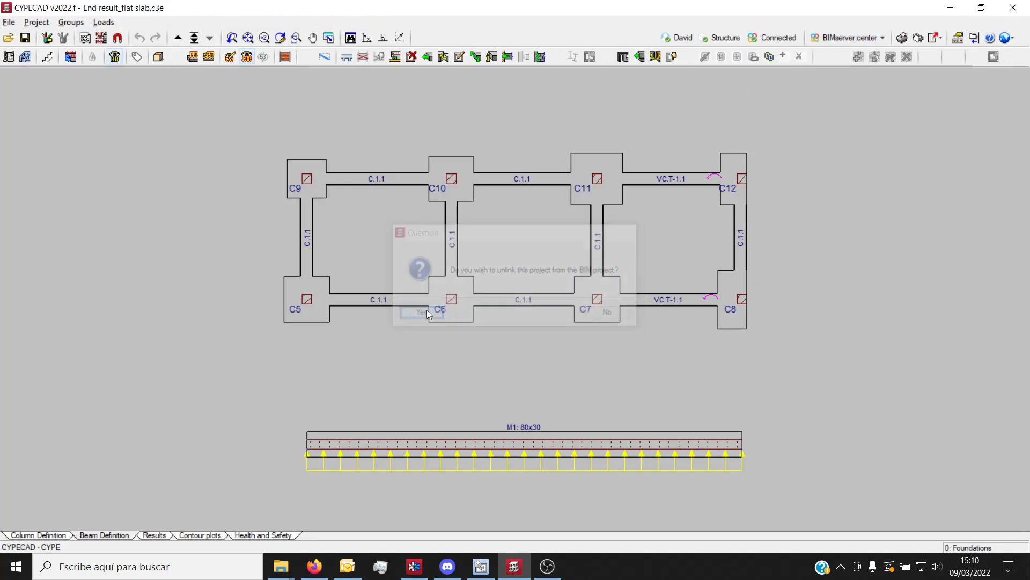
Step: Start a new BIMserver.center link and look through the existing projects without choosing one
{"action": "left_click", "coordinate": [852, 37]}
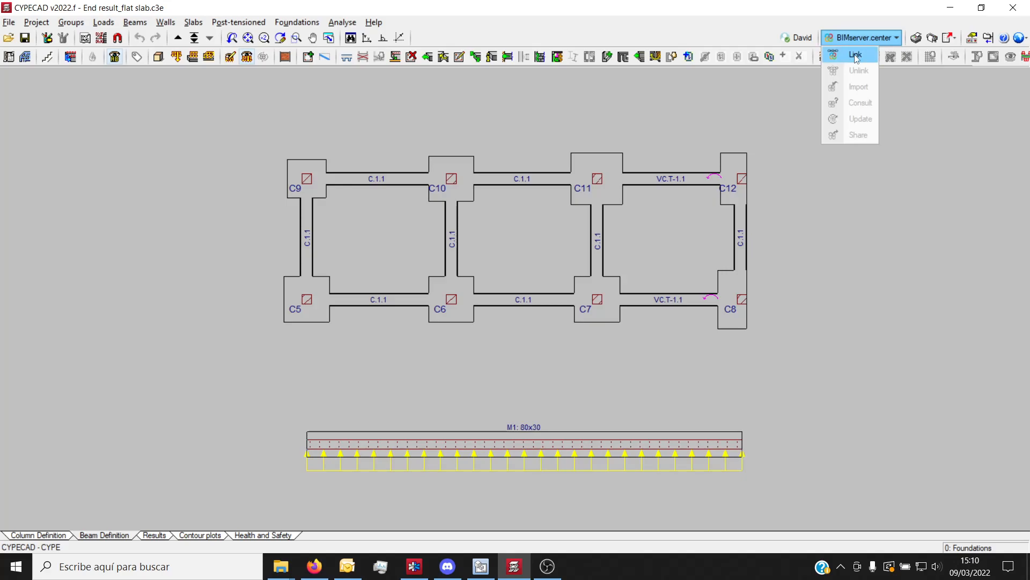
{"action": "left_click", "coordinate": [850, 56]}
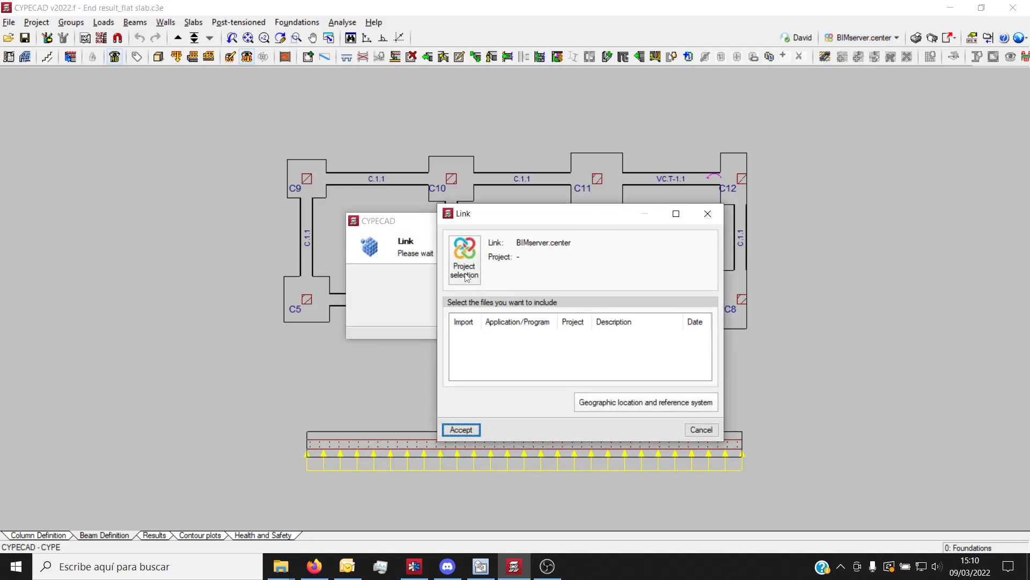
{"action": "left_click", "coordinate": [463, 275]}
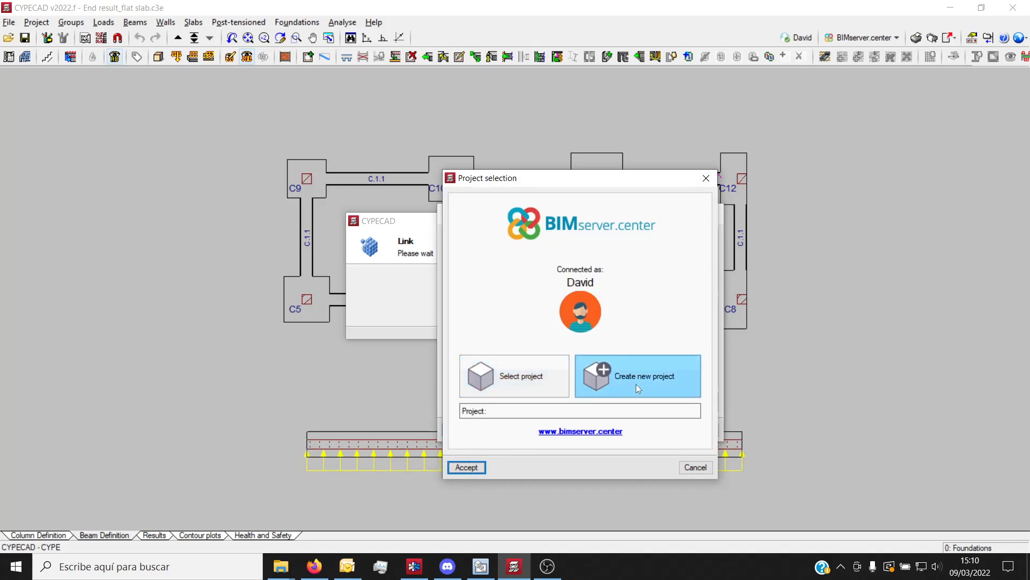
{"action": "left_click", "coordinate": [531, 385]}
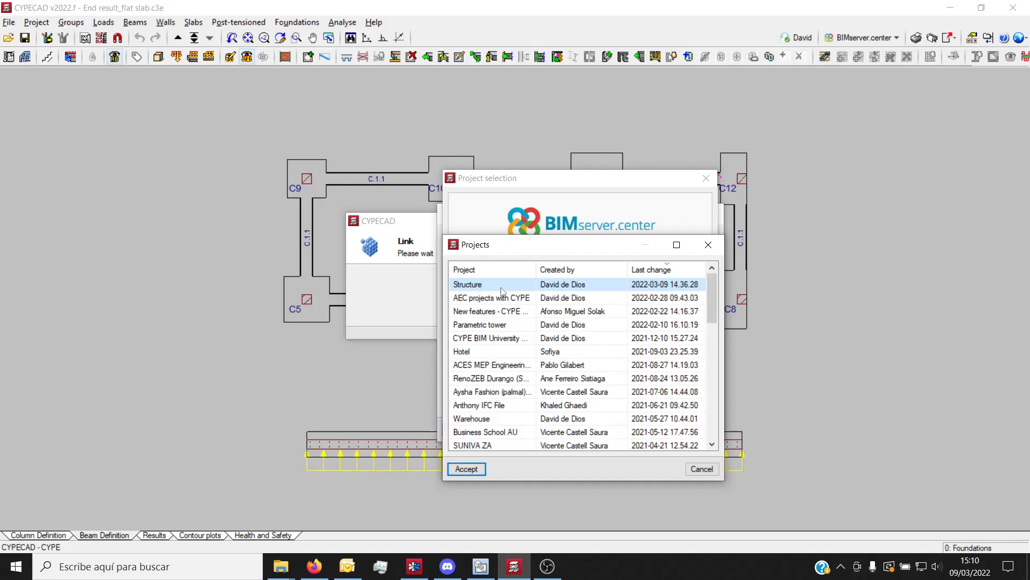
{"action": "left_click", "coordinate": [701, 469]}
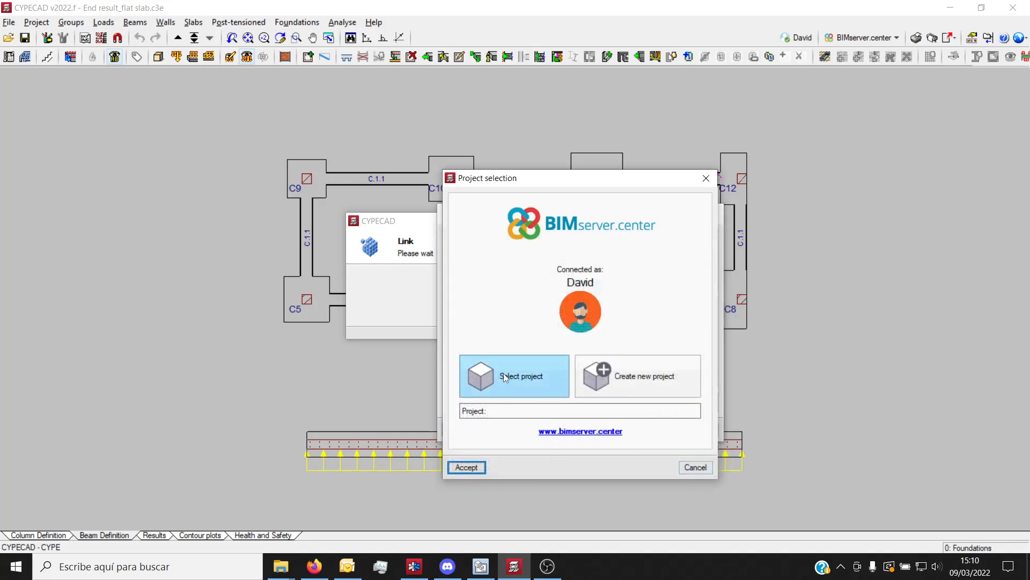
Step: Enter "Name" for a new BIMserver.center project, review its type, view and collaboration request options, and cancel its creation
{"action": "left_click", "coordinate": [637, 380]}
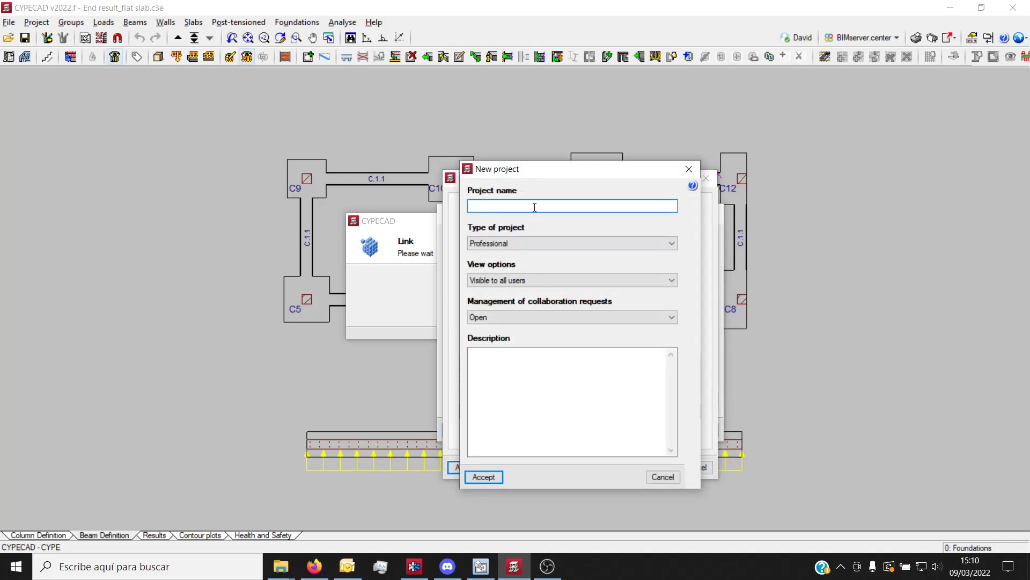
{"action": "type", "text": "Name"}
{"action": "left_click", "coordinate": [536, 243]}
{"action": "left_click", "coordinate": [539, 249]}
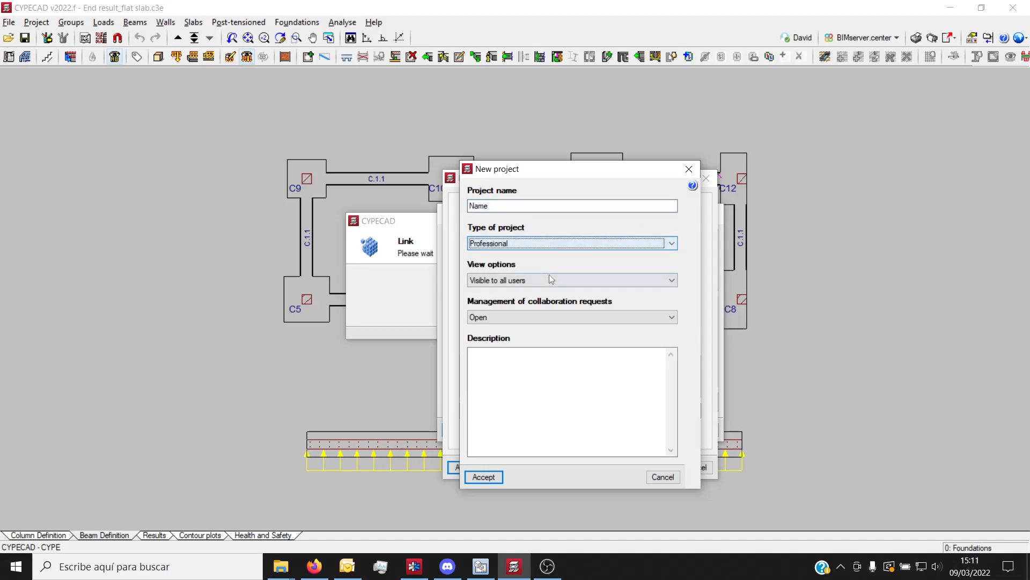
{"action": "left_click", "coordinate": [549, 279]}
{"action": "left_click", "coordinate": [522, 290]}
{"action": "left_click", "coordinate": [535, 243]}
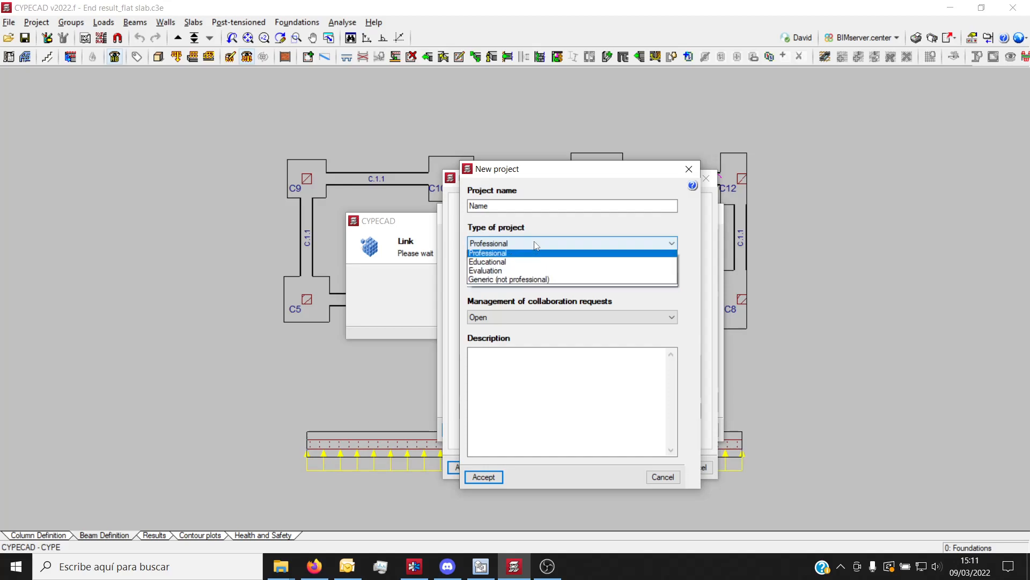
{"action": "left_click", "coordinate": [536, 243]}
{"action": "left_click", "coordinate": [536, 243]}
{"action": "left_click", "coordinate": [535, 250]}
{"action": "left_click", "coordinate": [545, 279]}
{"action": "left_click", "coordinate": [545, 280]}
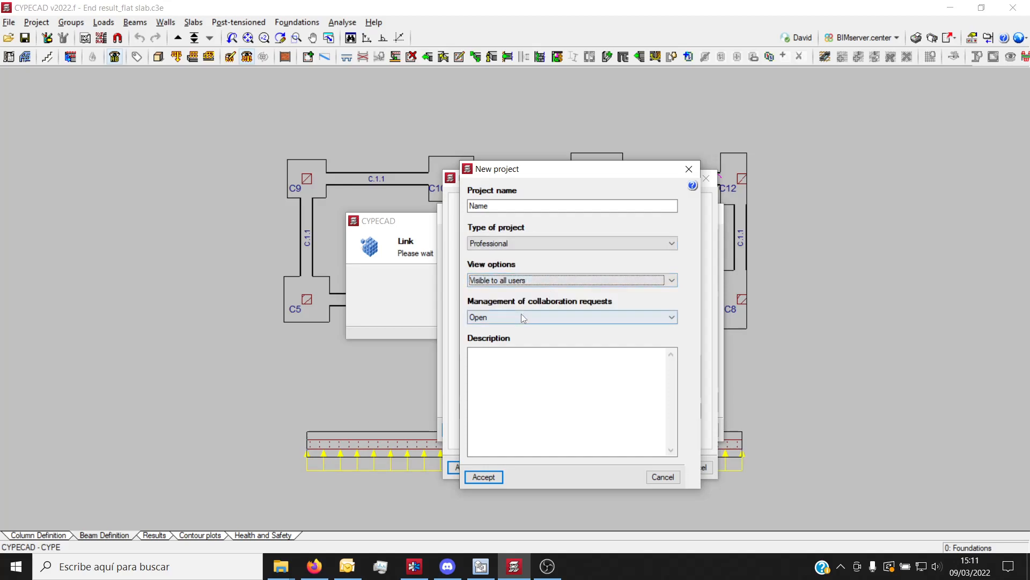
{"action": "left_click", "coordinate": [549, 317]}
{"action": "left_click", "coordinate": [568, 319]}
{"action": "left_click", "coordinate": [554, 369]}
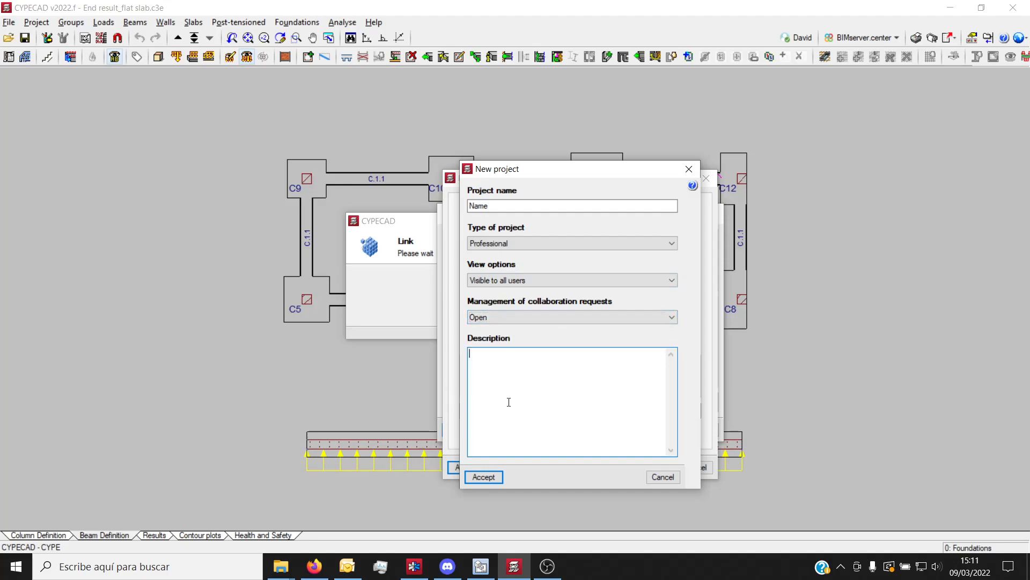
{"action": "left_click", "coordinate": [662, 476]}
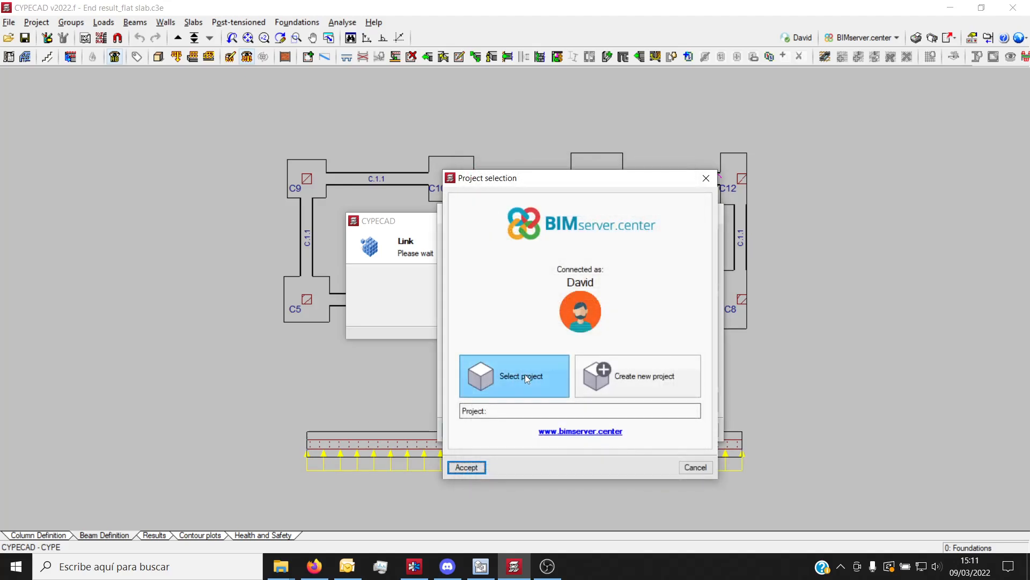
Step: Link the job to the existing BIMserver.center project Structure without importing its CYPECAD file
{"action": "left_click", "coordinate": [526, 379]}
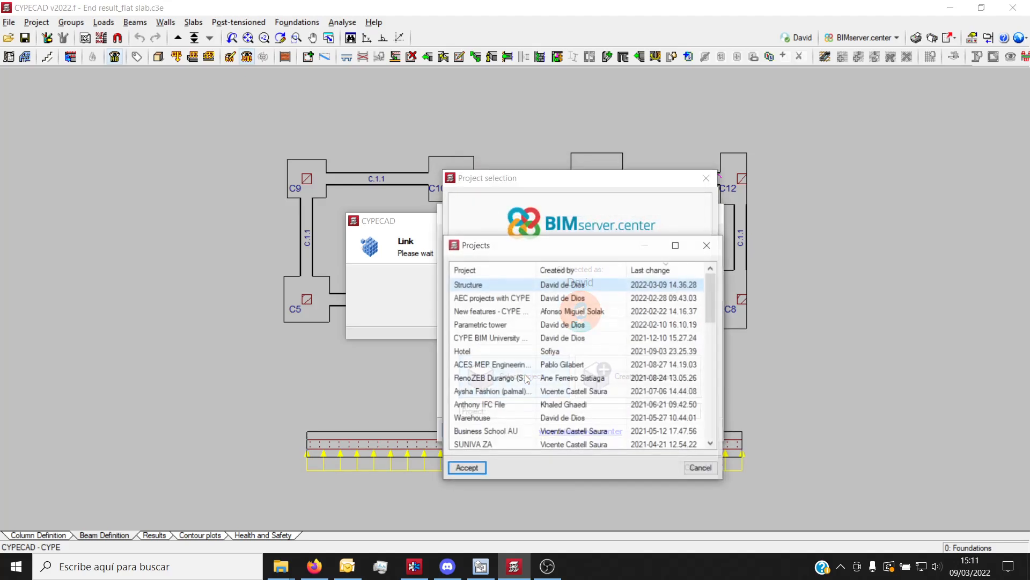
{"action": "left_click", "coordinate": [471, 469]}
{"action": "left_click", "coordinate": [474, 469]}
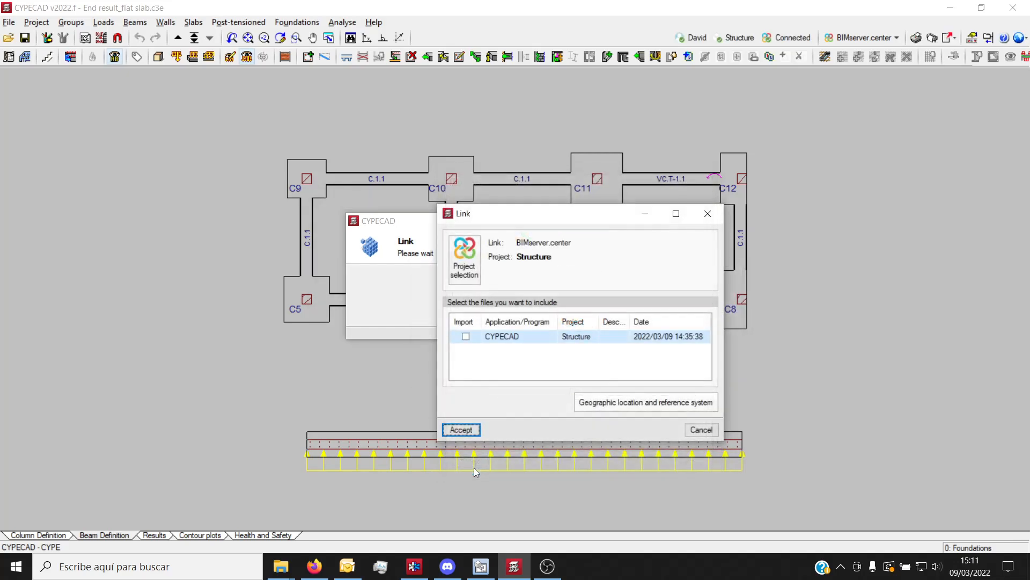
{"action": "left_click", "coordinate": [465, 427]}
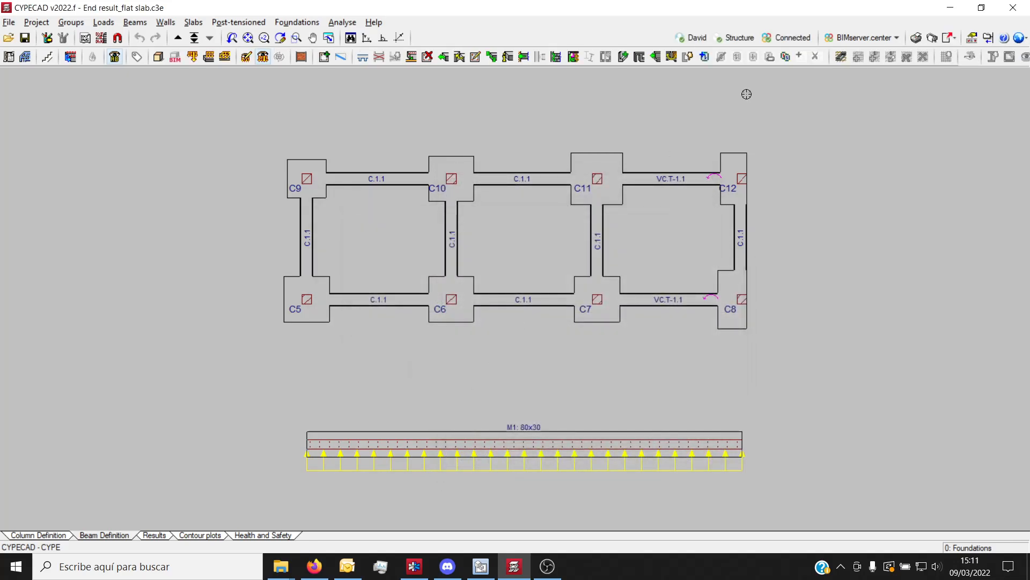
Step: Prepare the Structure contribution for sharing on BIMserver.center with its reinforcement included
{"action": "left_click", "coordinate": [854, 39]}
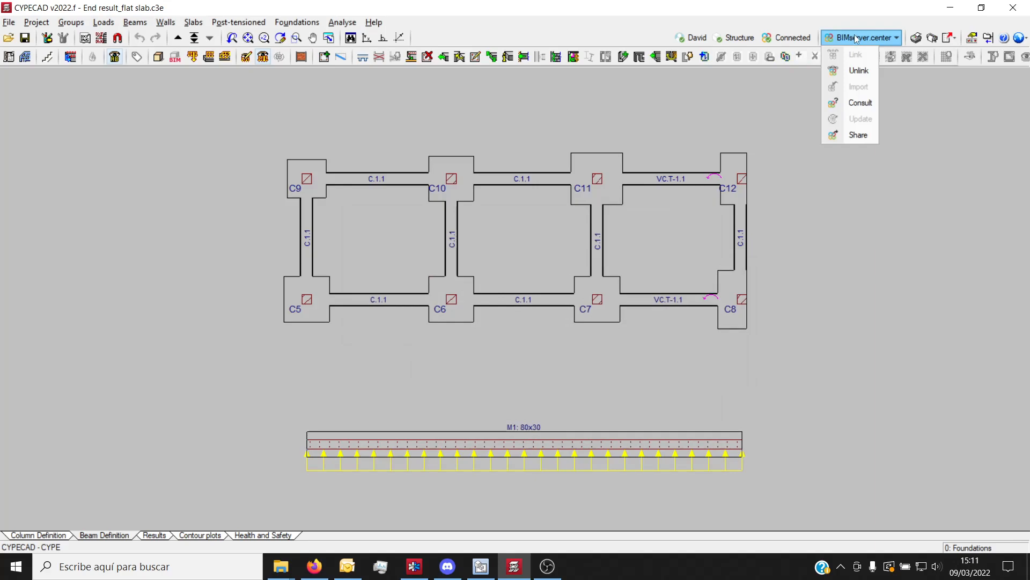
{"action": "left_click", "coordinate": [859, 135]}
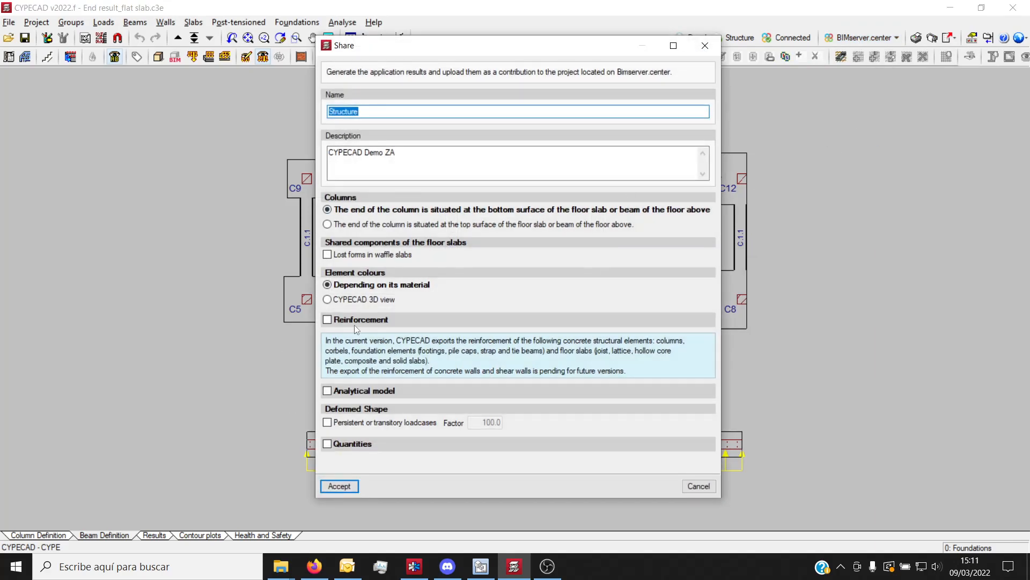
{"action": "key", "text": "Tab"}
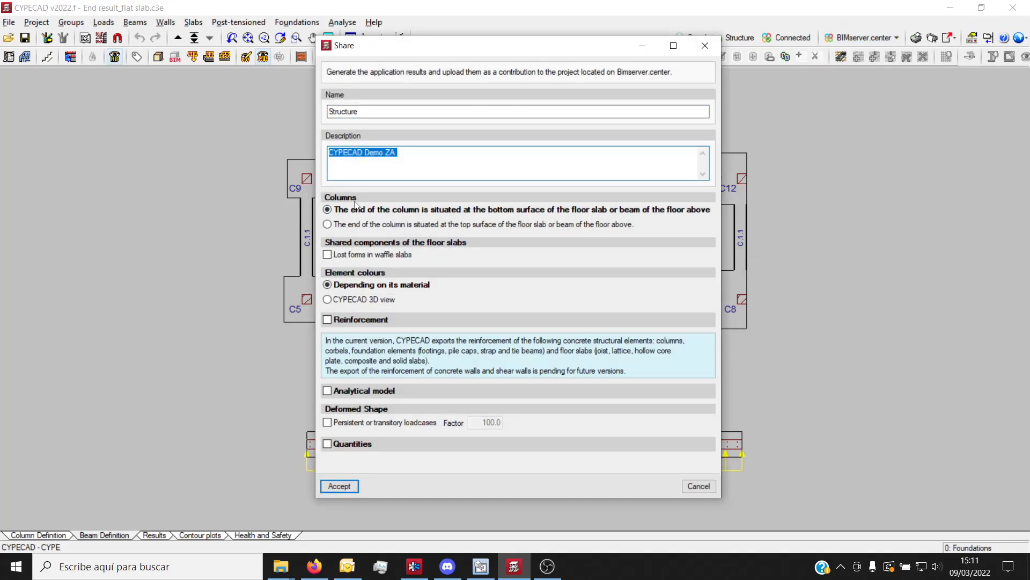
{"action": "left_click", "coordinate": [381, 321]}
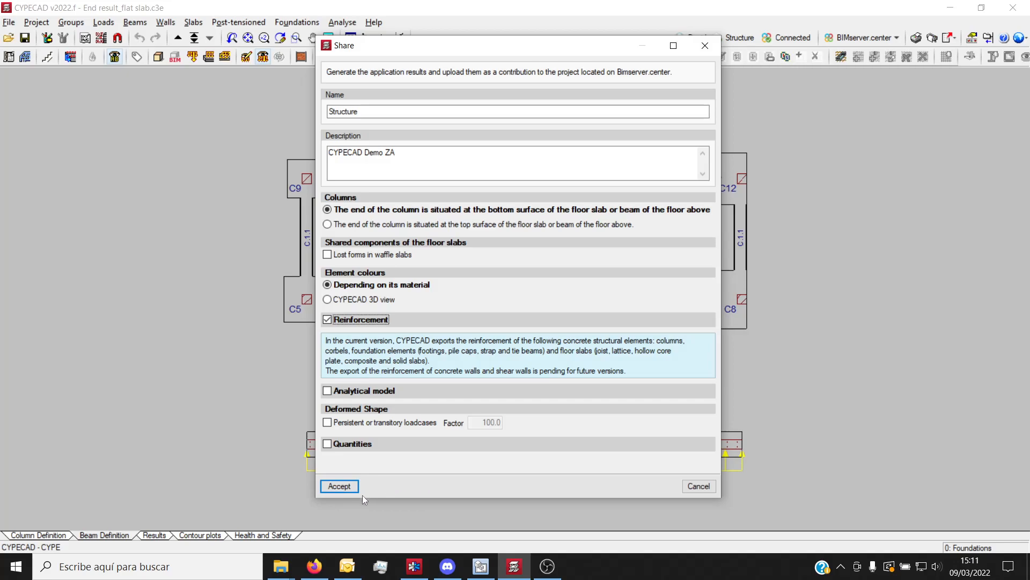
Step: Switch to Firefox and open the Structure project among the active projects on BIMserver.center
{"action": "left_click", "coordinate": [314, 566]}
{"action": "left_click", "coordinate": [145, 15]}
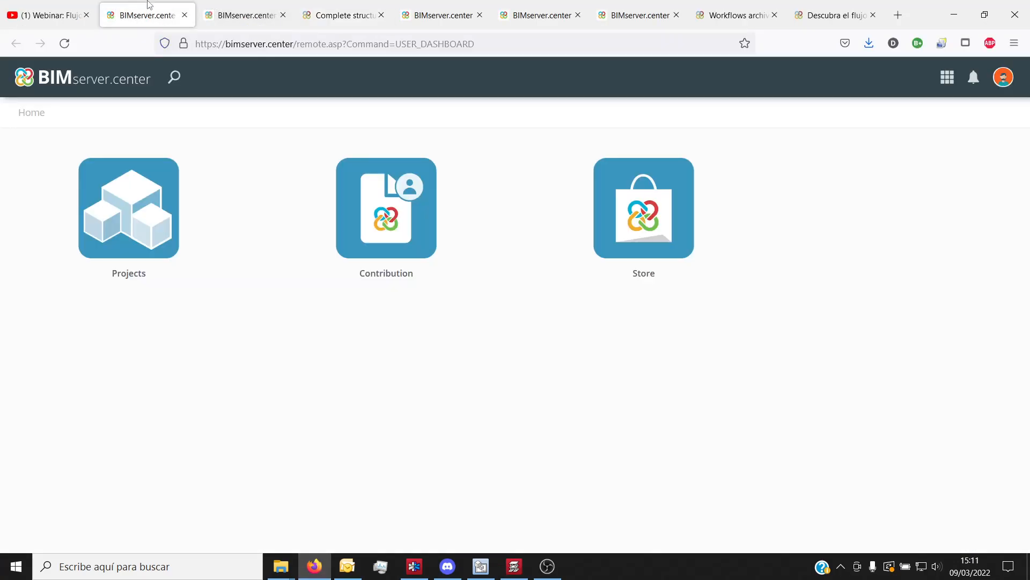
{"action": "left_click", "coordinate": [200, 6]}
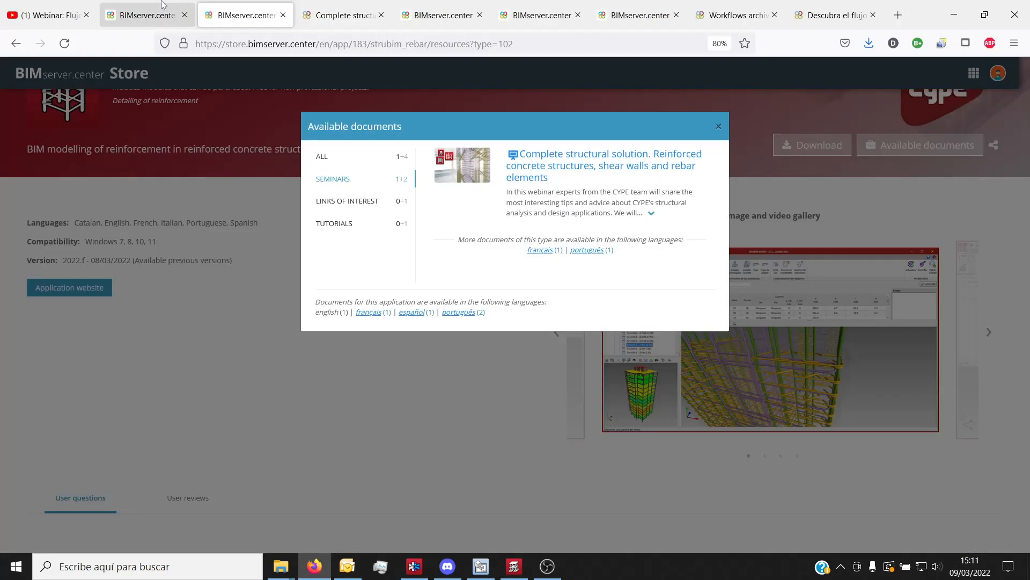
{"action": "left_click", "coordinate": [171, 15]}
{"action": "left_click", "coordinate": [119, 214]}
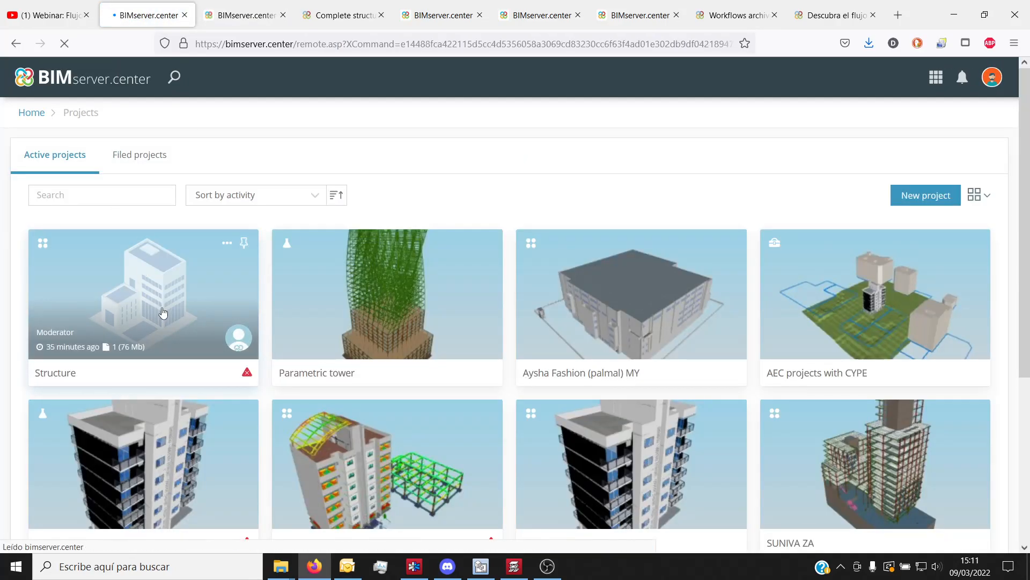
{"action": "left_click", "coordinate": [163, 307]}
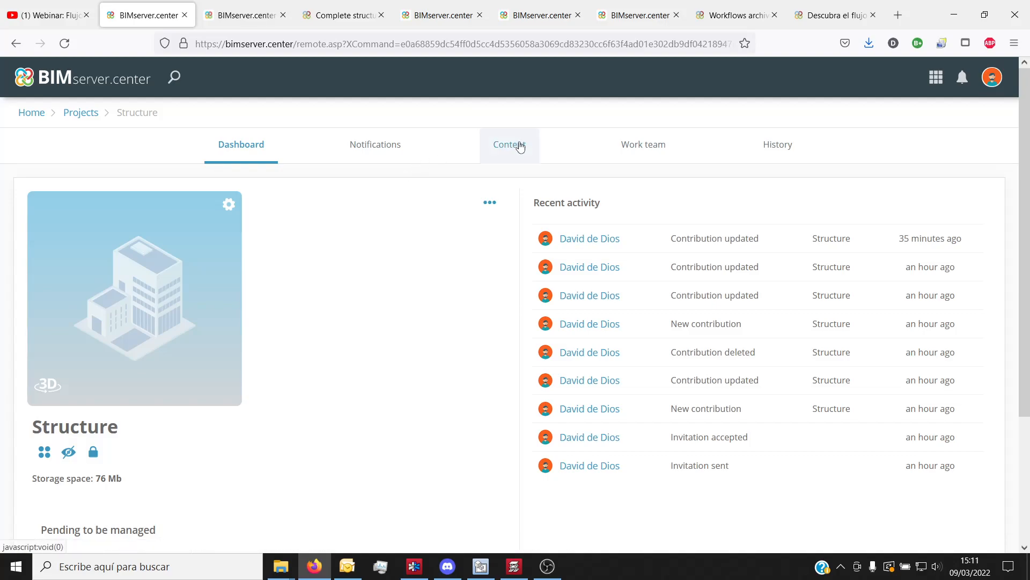
Step: View the files included in the project's Structure contribution and close the contribution details
{"action": "left_click", "coordinate": [518, 145]}
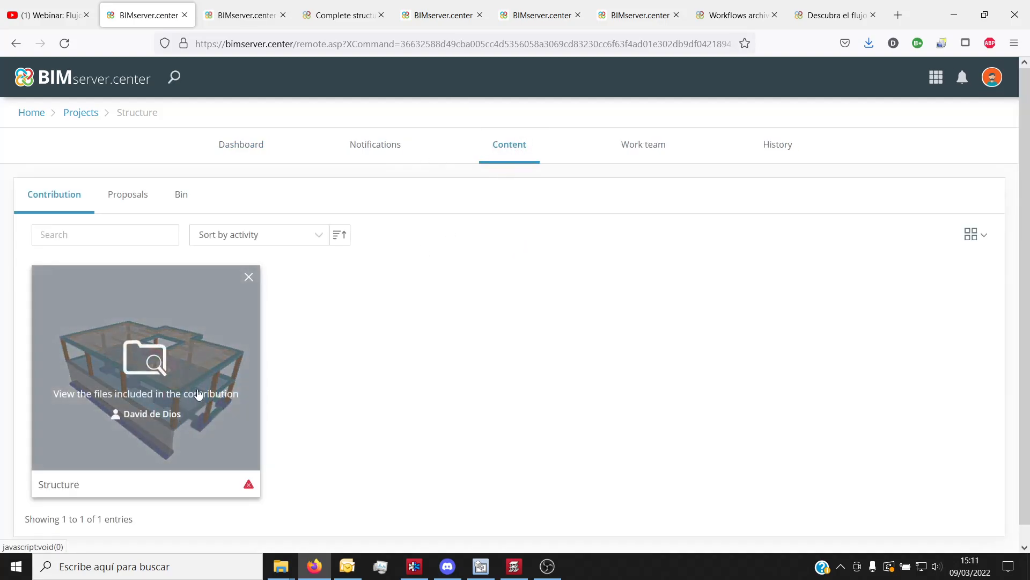
{"action": "left_click", "coordinate": [194, 427]}
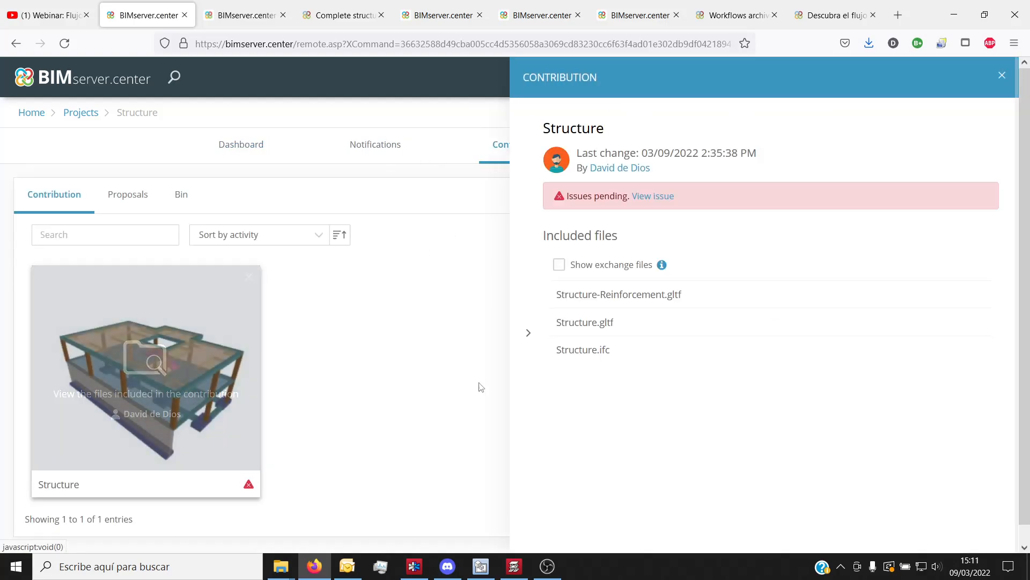
{"action": "left_click", "coordinate": [1002, 75]}
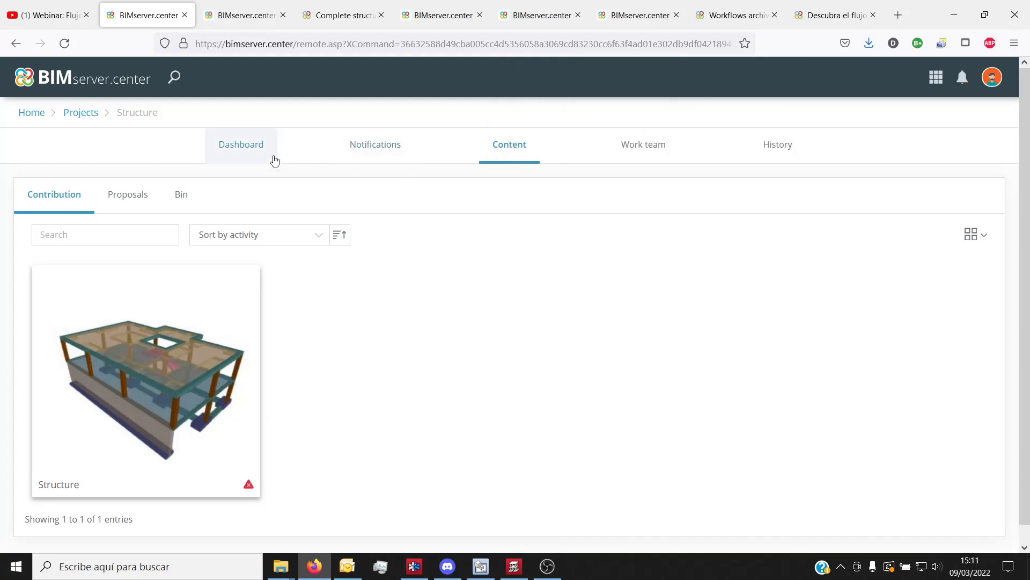
Step: Switch to Open BIM Layout and create a new job with the file name Structure_, without saving the current job
{"action": "left_click", "coordinate": [482, 566]}
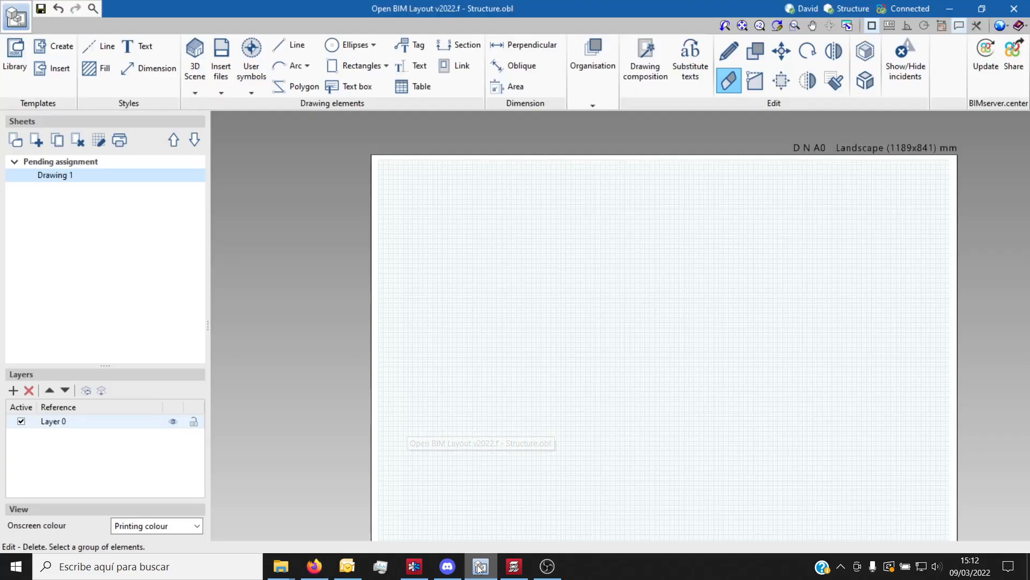
{"action": "left_click", "coordinate": [16, 17]}
{"action": "left_click", "coordinate": [52, 47]}
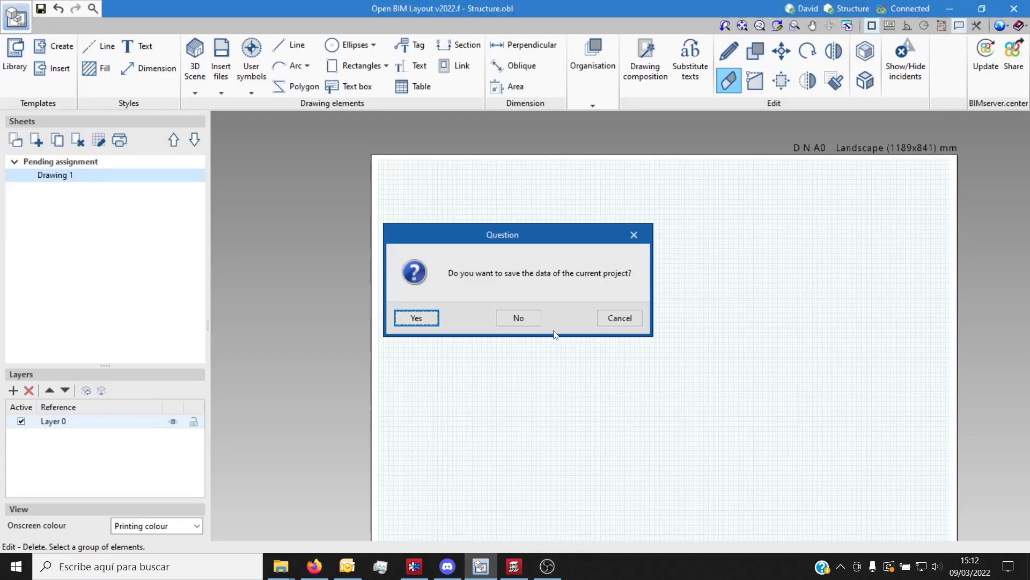
{"action": "left_click", "coordinate": [516, 318]}
{"action": "type", "text": "Structure_"}
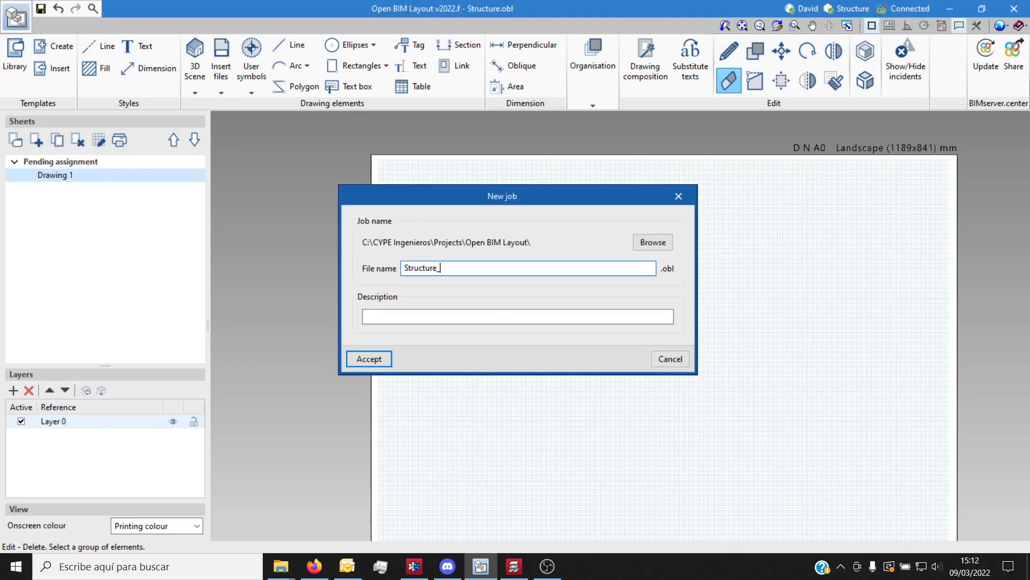
{"action": "left_click", "coordinate": [366, 363]}
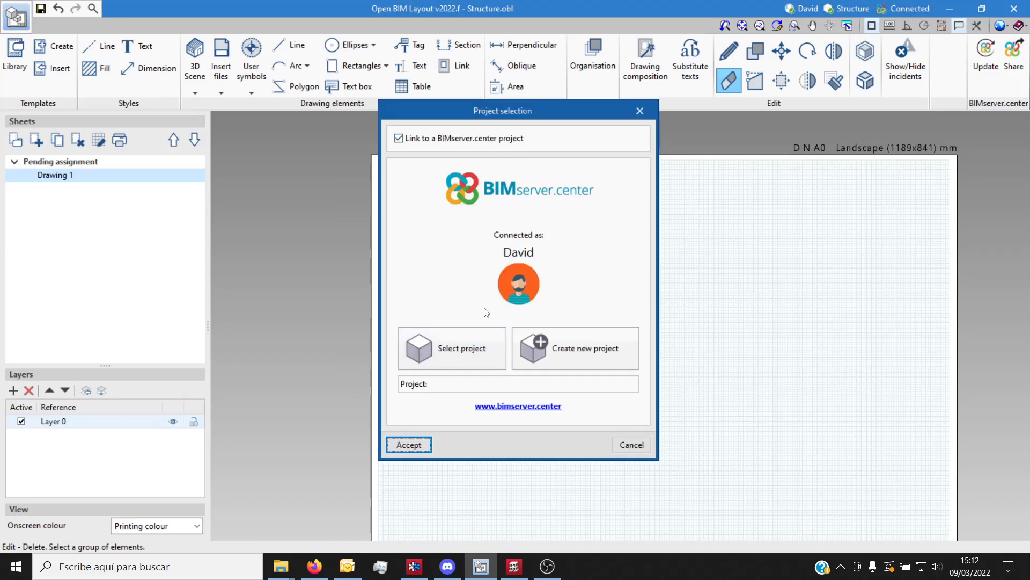
Step: Link the new job to the BIMserver.center project Structure and import its CYPECAD file
{"action": "left_click", "coordinate": [468, 346]}
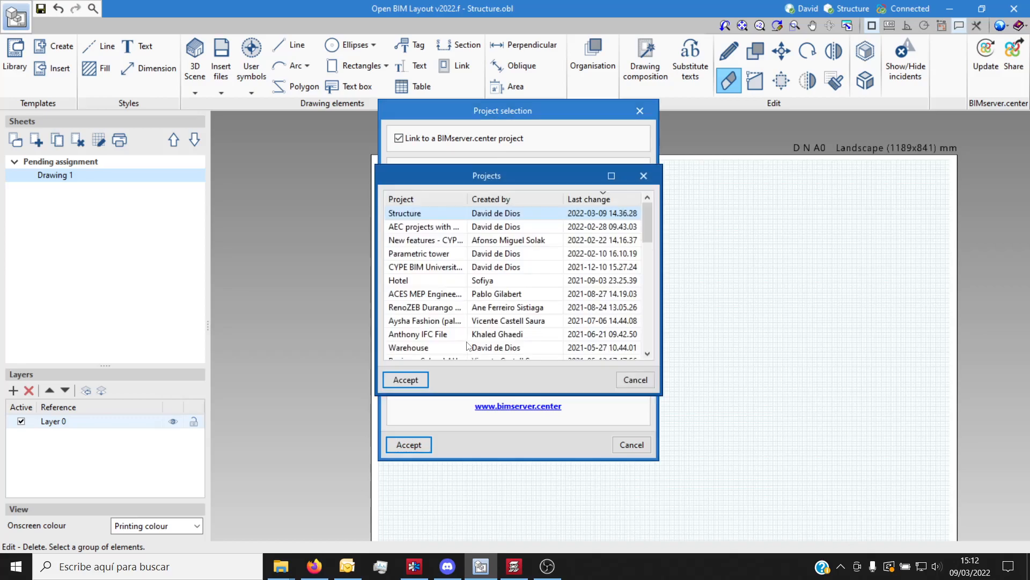
{"action": "left_click", "coordinate": [407, 380]}
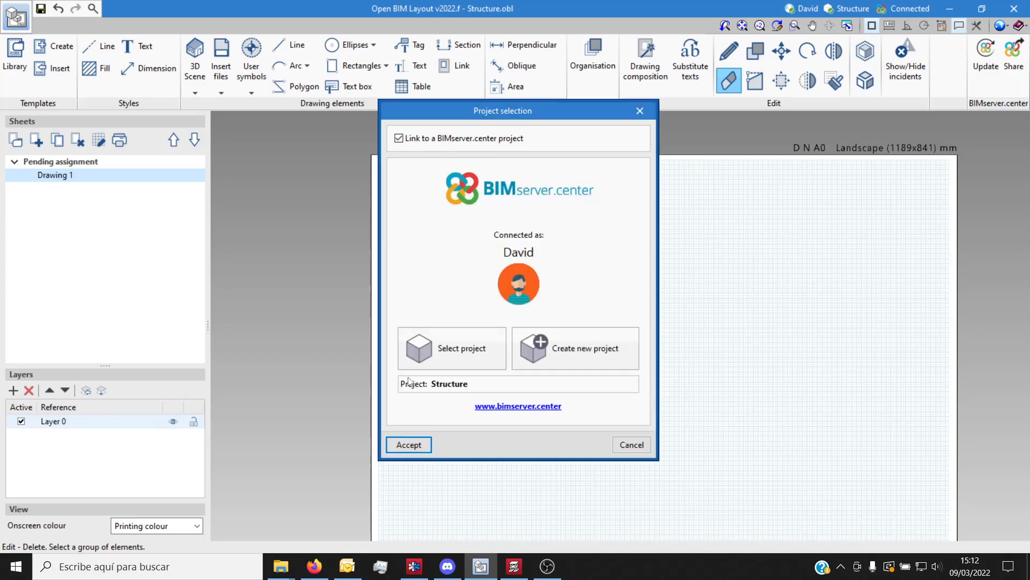
{"action": "left_click", "coordinate": [409, 445]}
{"action": "left_click", "coordinate": [378, 319]}
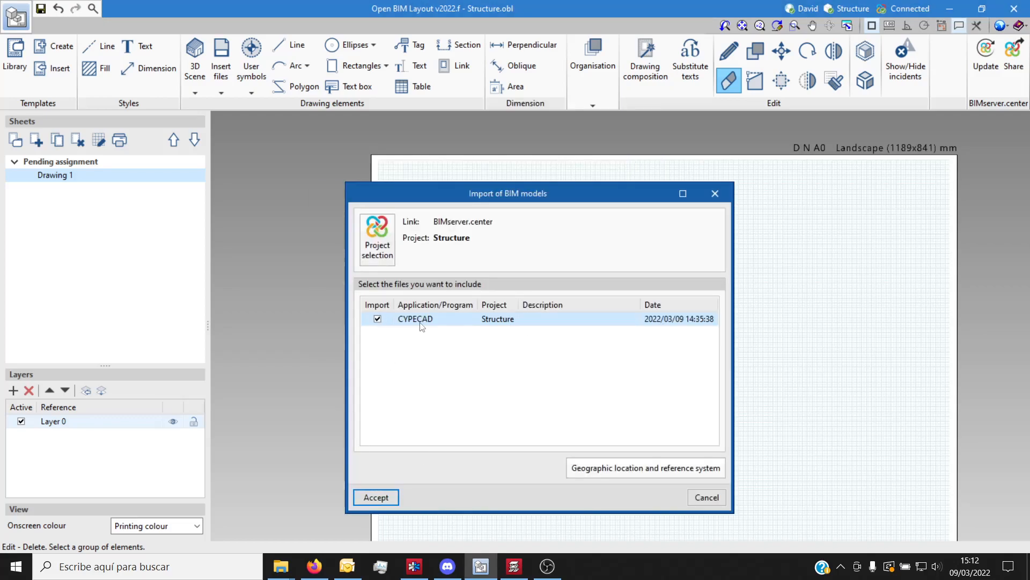
{"action": "left_click", "coordinate": [381, 492]}
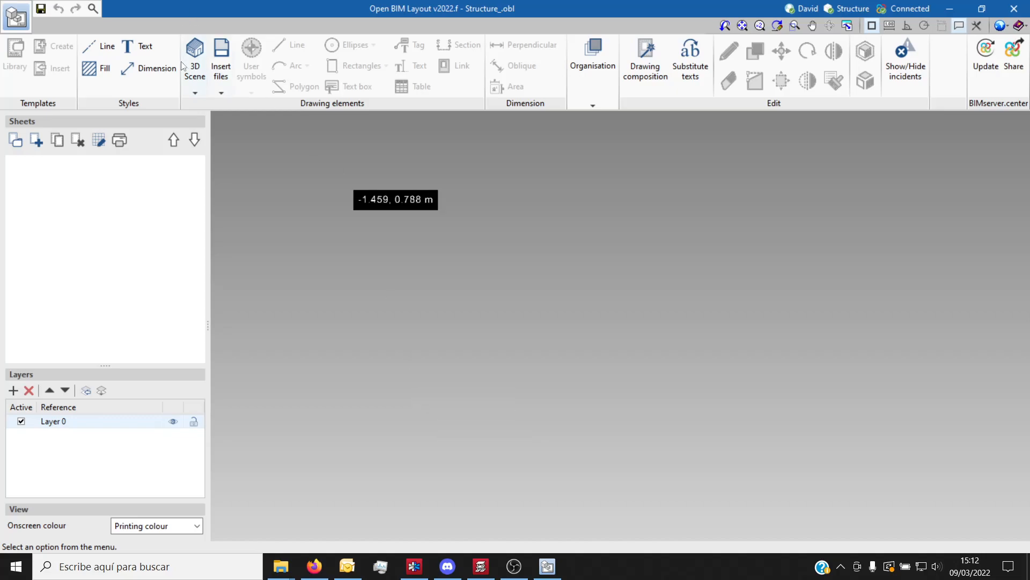
Step: Open the 3D scene library and show the Structure model of Scene 1 as a transparent drawing
{"action": "left_click", "coordinate": [200, 75]}
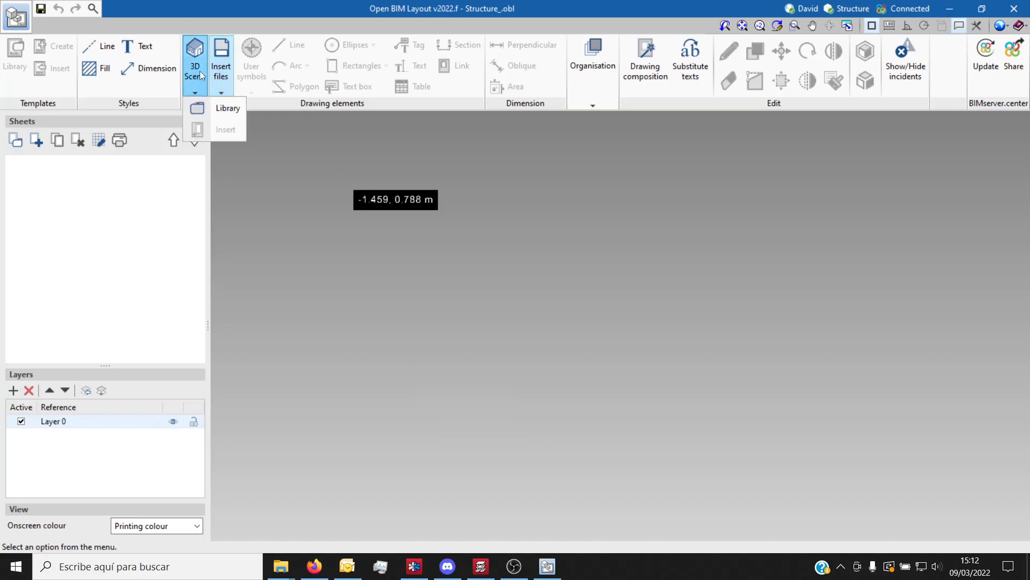
{"action": "left_click", "coordinate": [215, 109]}
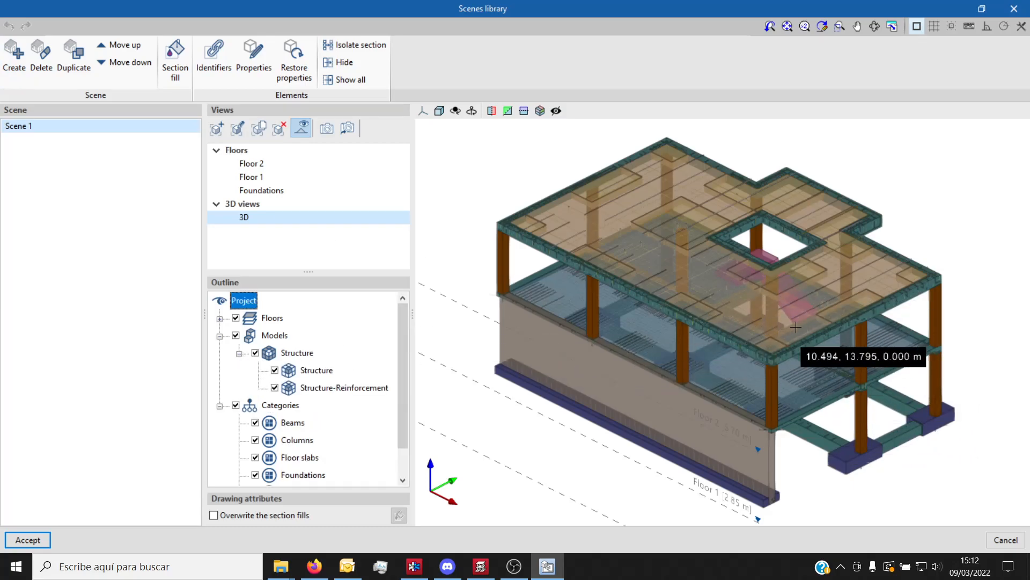
{"action": "scroll", "coordinate": [807, 325], "scroll_direction": "up", "scroll_amount": 4}
{"action": "scroll", "coordinate": [768, 350], "scroll_direction": "down", "scroll_amount": 1}
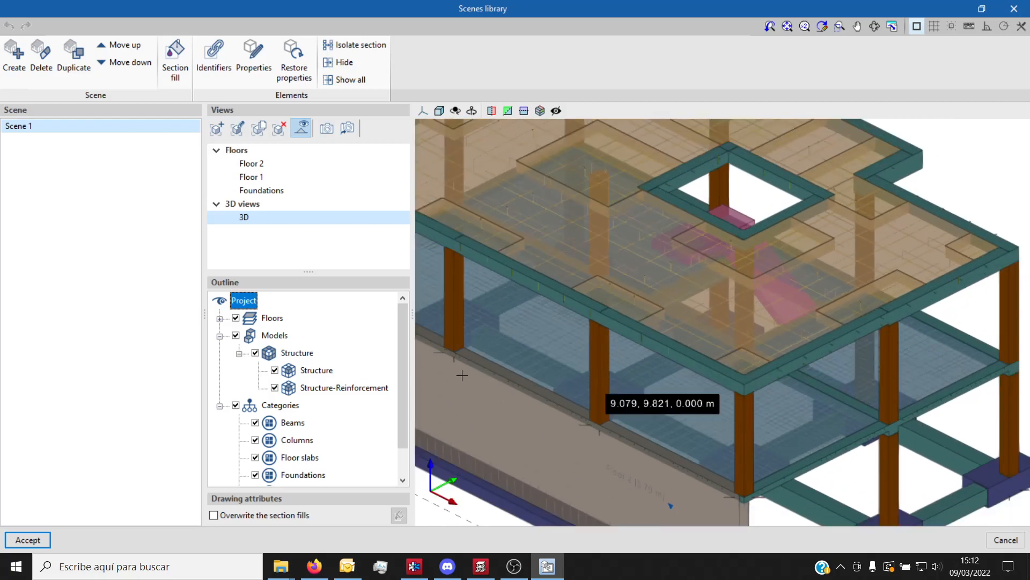
{"action": "left_click", "coordinate": [314, 371]}
{"action": "right_click", "coordinate": [314, 371]}
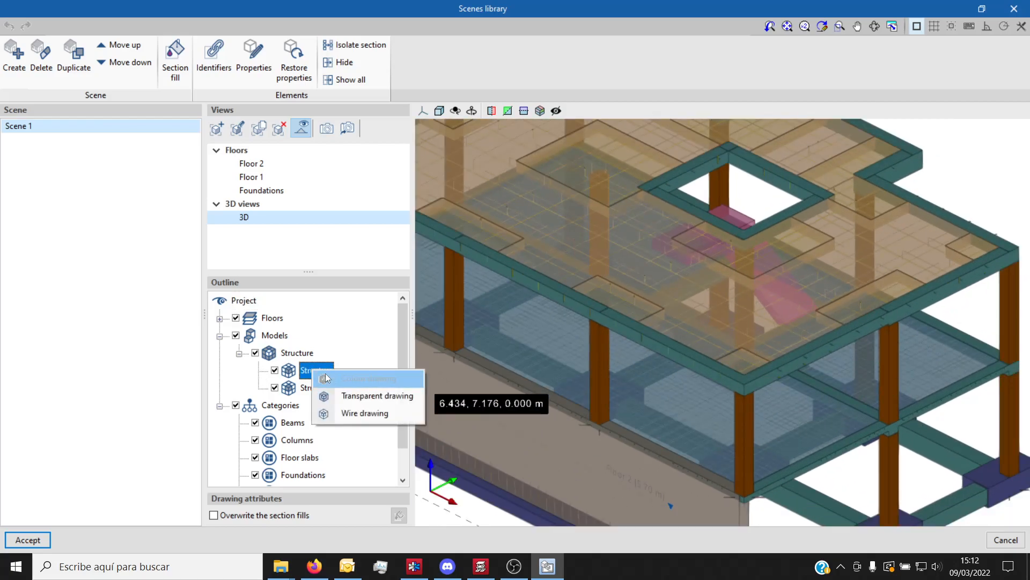
{"action": "left_click", "coordinate": [376, 397]}
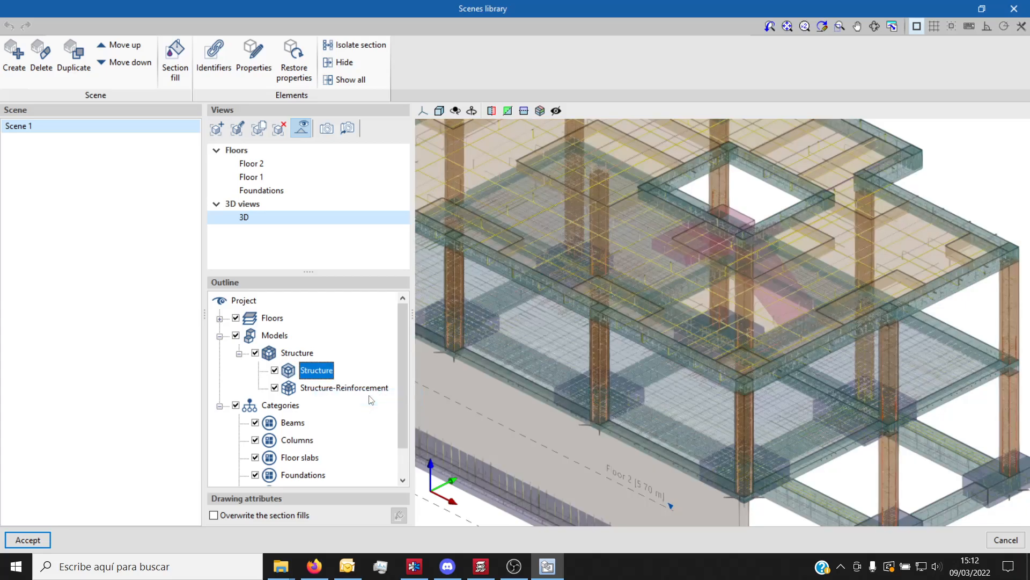
Step: Show the Structure model of Scene 1 as a wire drawing and accept the scene library
{"action": "right_click", "coordinate": [326, 372]}
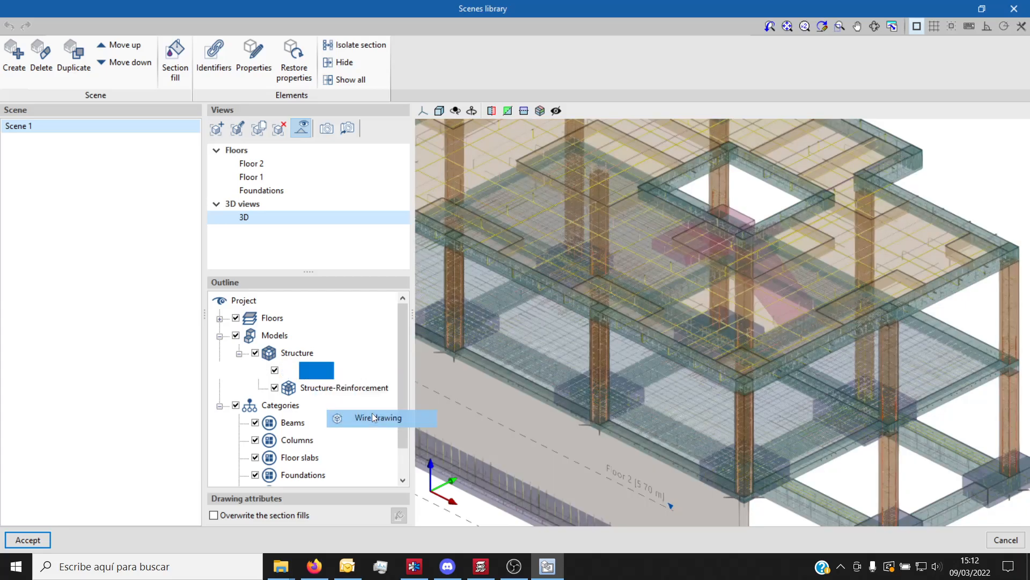
{"action": "left_click", "coordinate": [369, 417]}
{"action": "scroll", "coordinate": [537, 357], "scroll_direction": "down", "scroll_amount": 5}
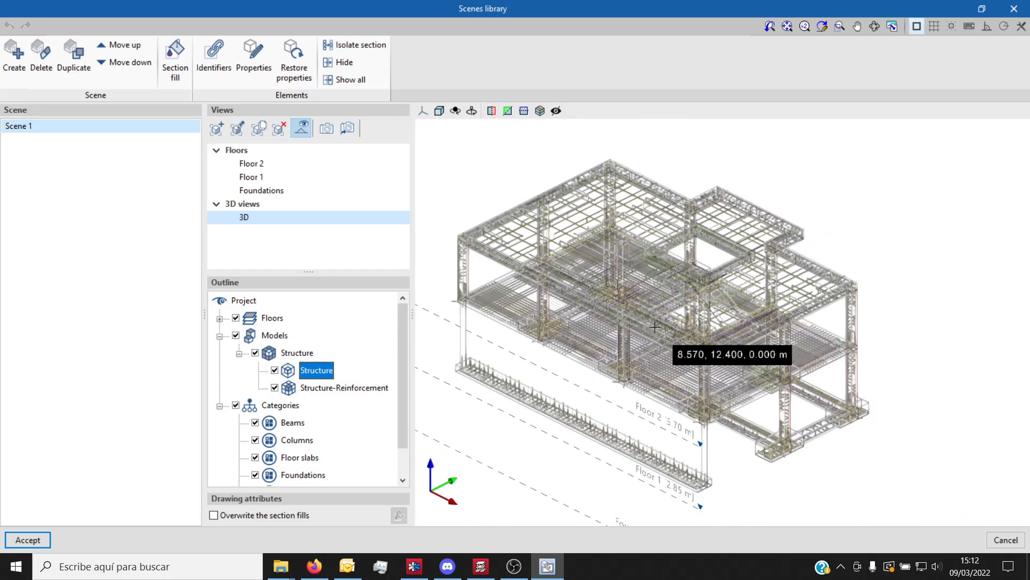
{"action": "scroll", "coordinate": [403, 386], "scroll_direction": "down", "scroll_amount": 2}
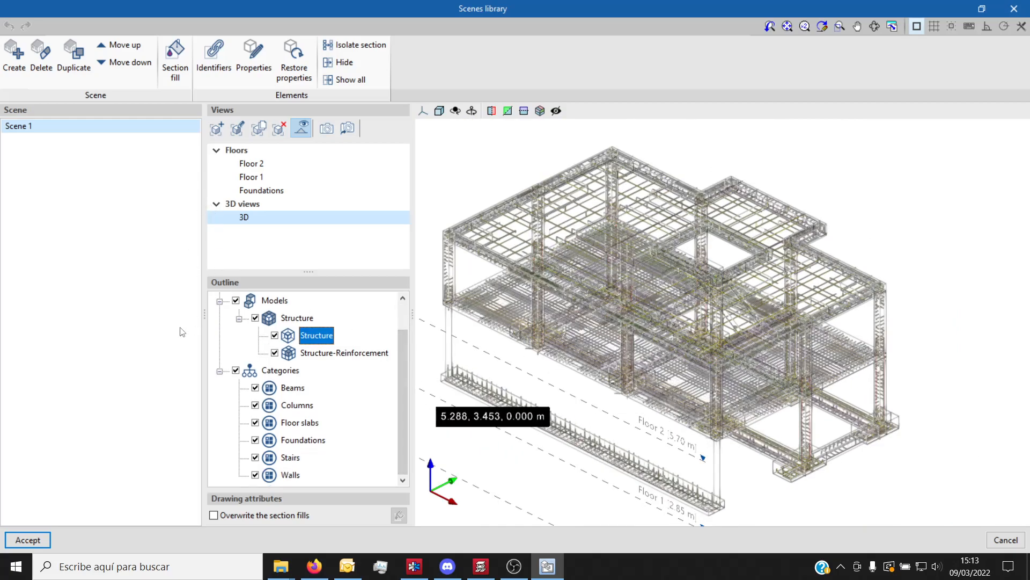
{"action": "left_click", "coordinate": [27, 540]}
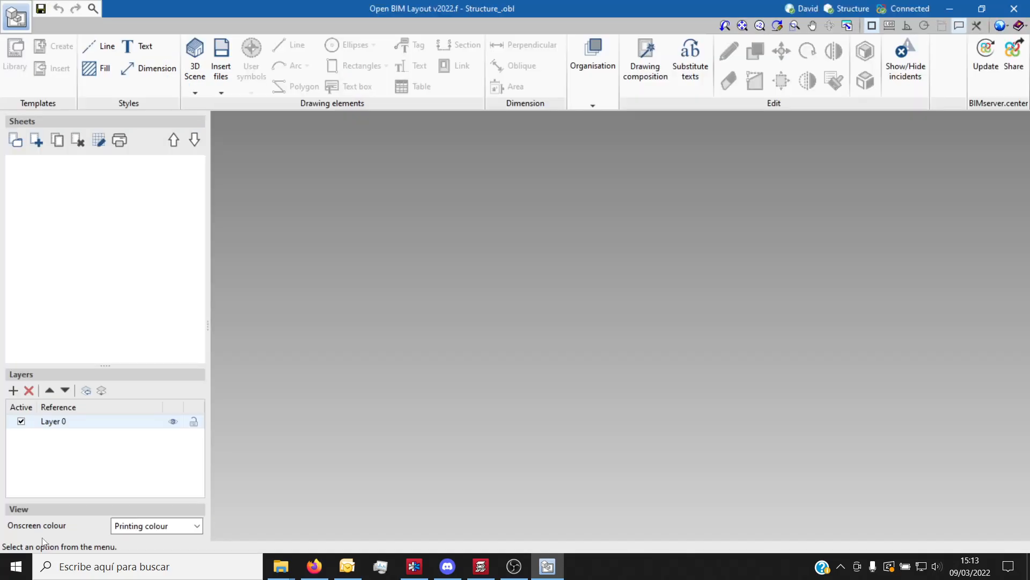
Step: Add a new DIN A0 landscape sheet without a template and draw a 3D scene frame in its upper-left area
{"action": "left_click", "coordinate": [36, 141]}
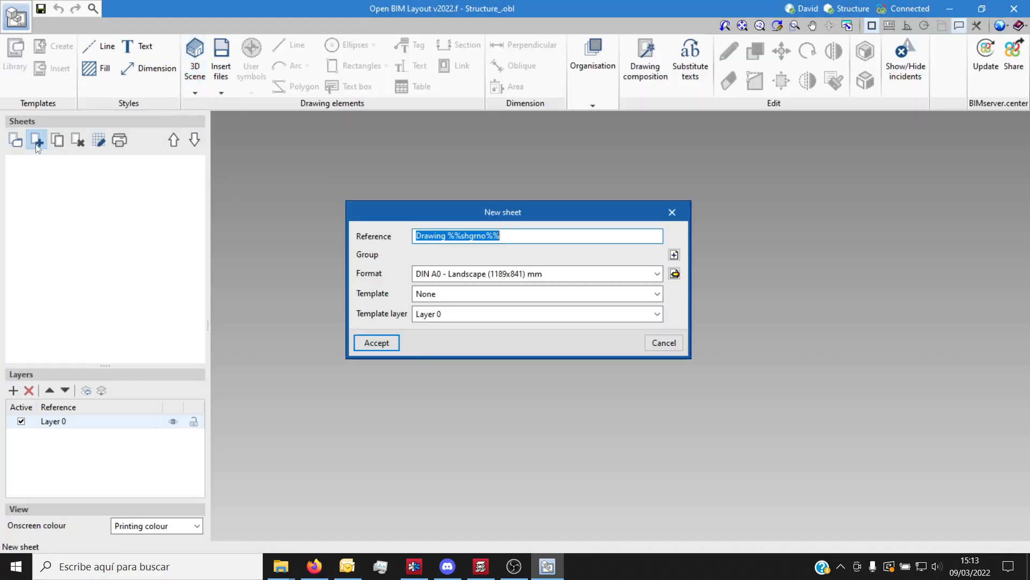
{"action": "left_click", "coordinate": [379, 348]}
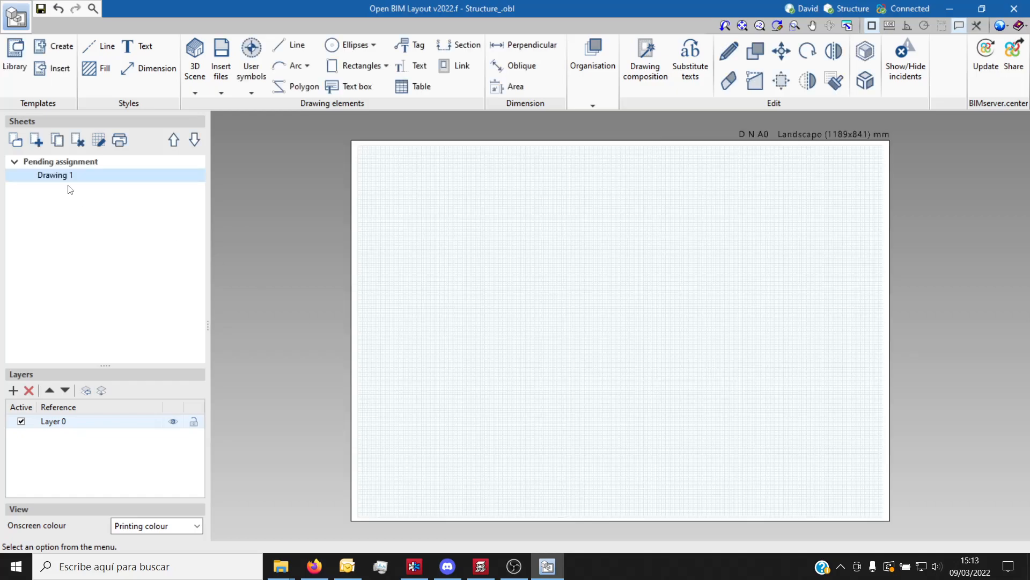
{"action": "left_click", "coordinate": [200, 90]}
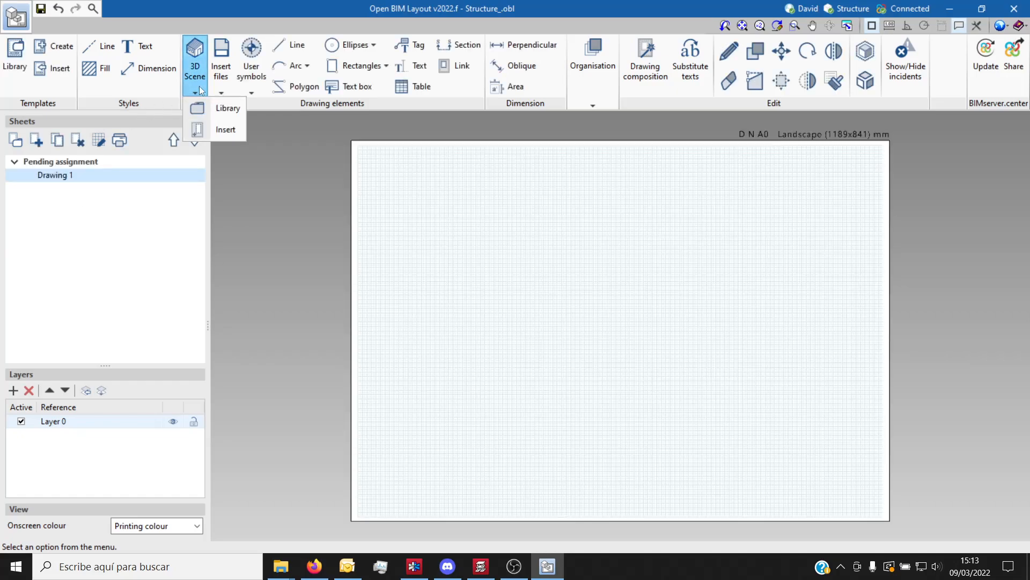
{"action": "left_click", "coordinate": [224, 129]}
{"action": "left_click", "coordinate": [379, 180]}
{"action": "left_click", "coordinate": [638, 415]}
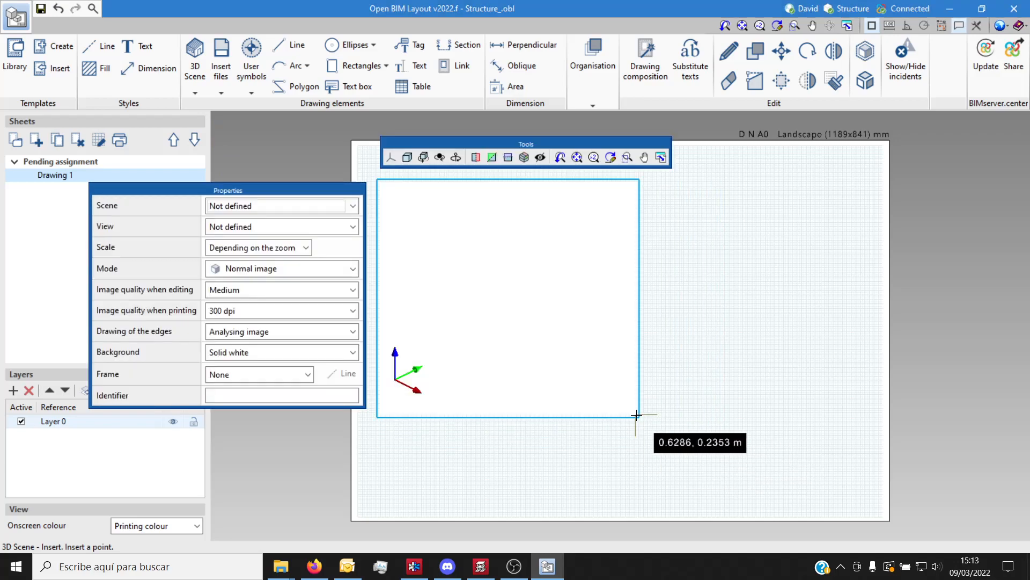
Step: Assign Scene 1 to the frame and show its 3D view
{"action": "left_click", "coordinate": [220, 205]}
{"action": "left_click", "coordinate": [243, 235]}
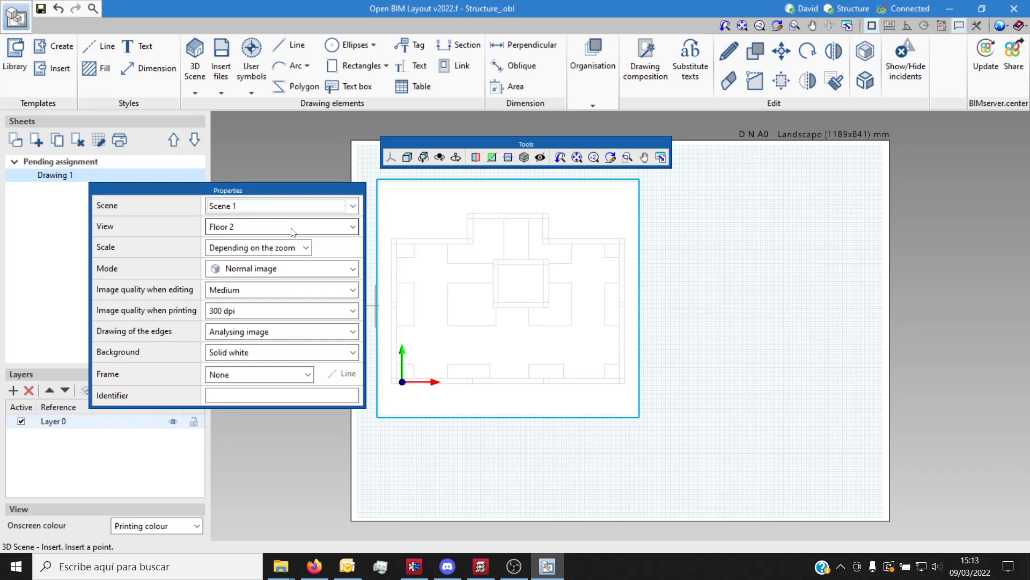
{"action": "left_click", "coordinate": [292, 229]}
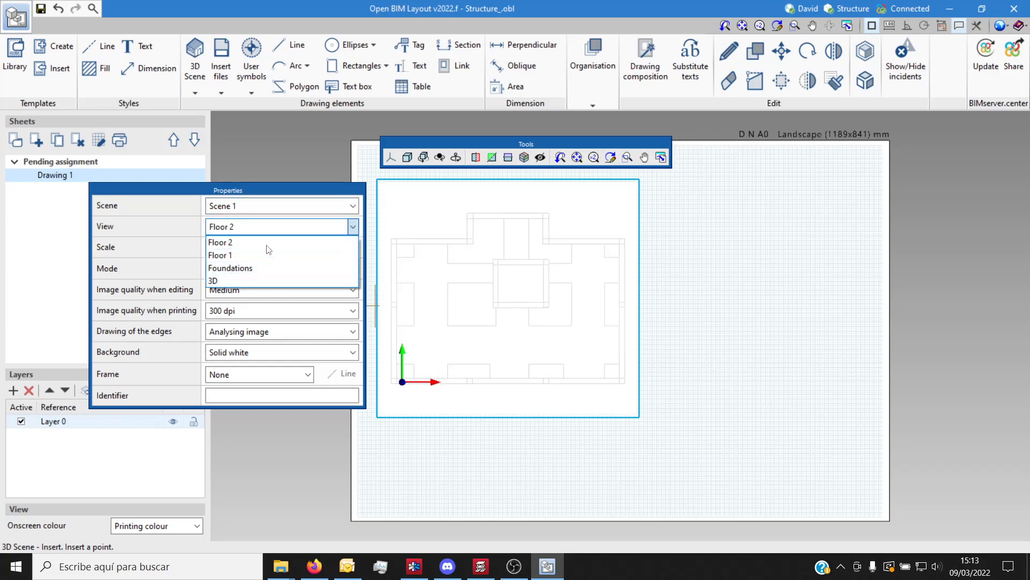
{"action": "left_click", "coordinate": [223, 279]}
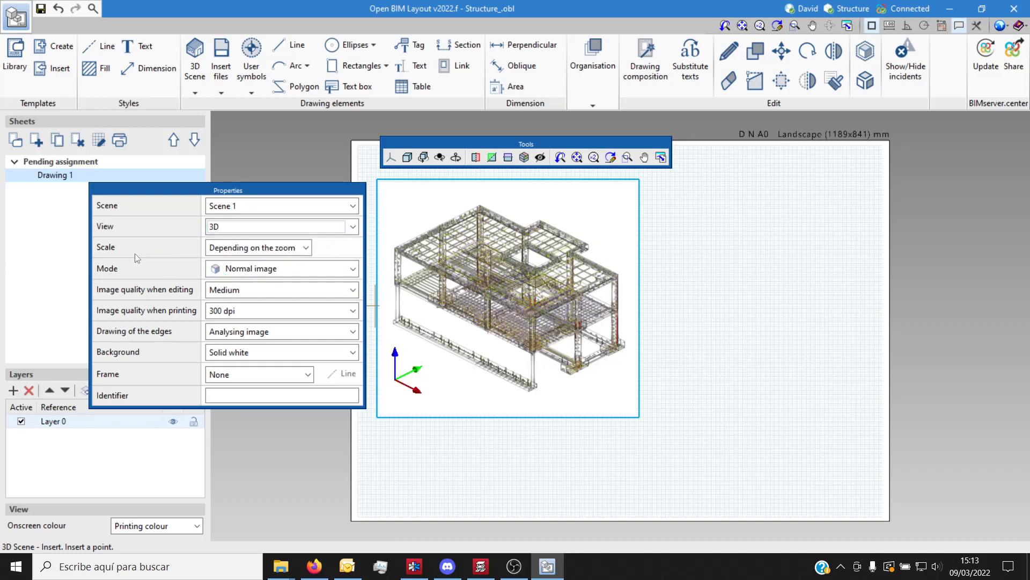
Step: Set the scene to the predefined 1:20 scale and keep its mode at Normal image
{"action": "left_click", "coordinate": [253, 248]}
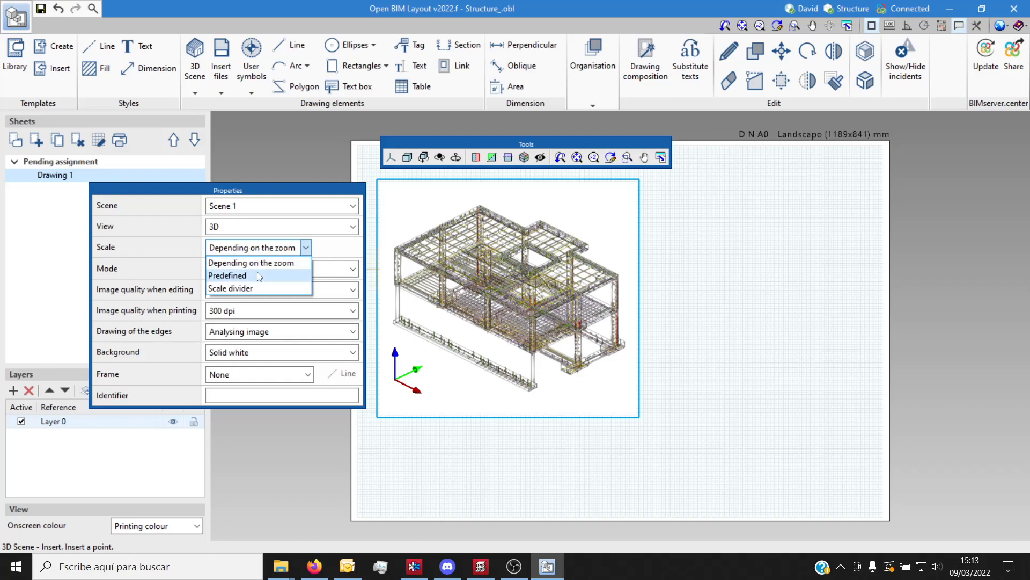
{"action": "left_click", "coordinate": [256, 273]}
{"action": "left_click", "coordinate": [346, 251]}
{"action": "scroll", "coordinate": [337, 295], "scroll_direction": "up", "scroll_amount": 3}
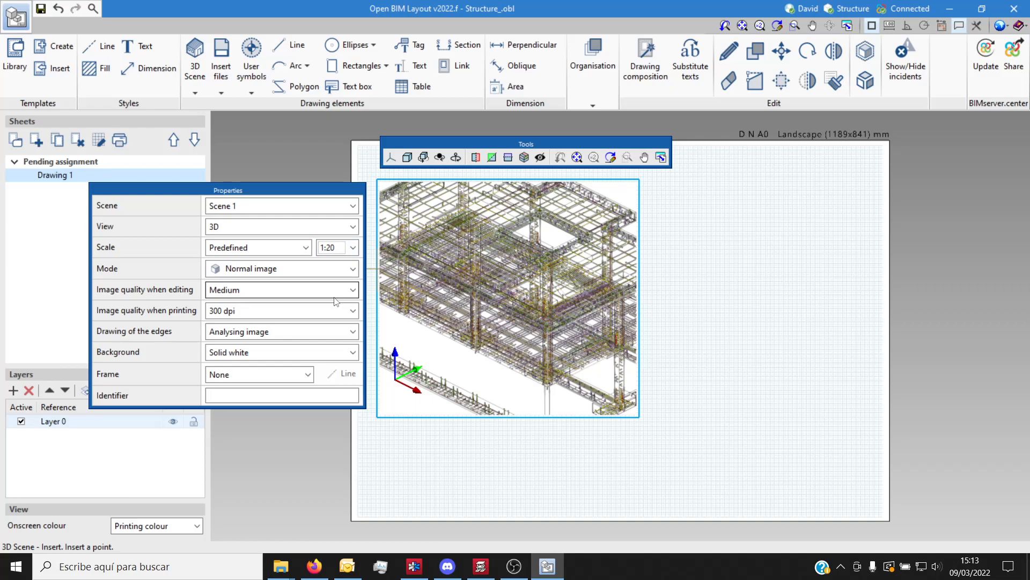
{"action": "left_click", "coordinate": [247, 270]}
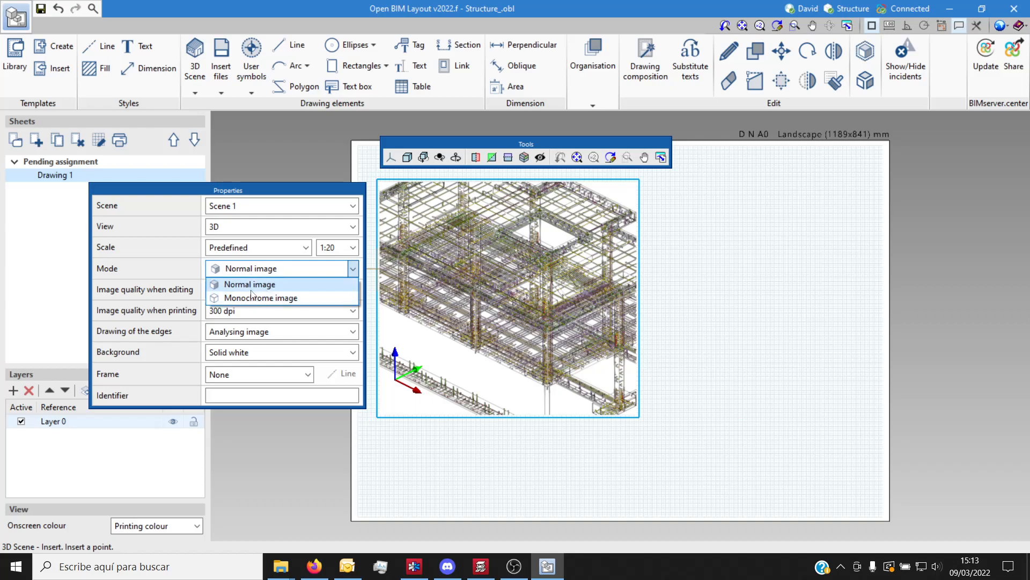
{"action": "left_click", "coordinate": [260, 285]}
{"action": "left_click", "coordinate": [262, 291]}
{"action": "left_click", "coordinate": [262, 291]}
{"action": "left_click", "coordinate": [263, 292]}
{"action": "left_click", "coordinate": [267, 315]}
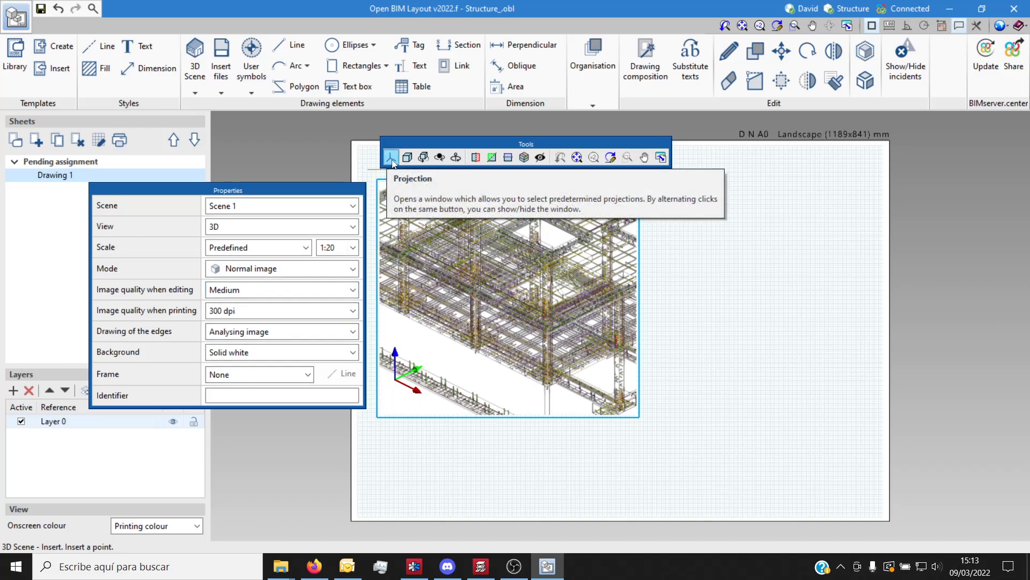
Step: Cut the scene with a vertical section plane across the X axis and move the plane inside the building
{"action": "left_click", "coordinate": [491, 157]}
{"action": "left_click", "coordinate": [476, 158]}
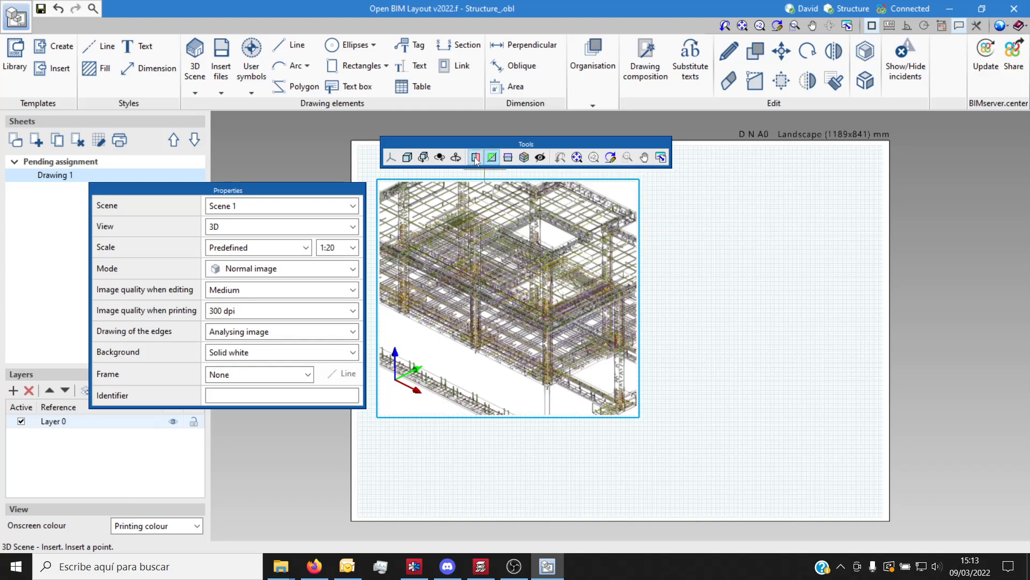
{"action": "left_click_drag", "start_coordinate": [532, 303], "coordinate": [541, 332]}
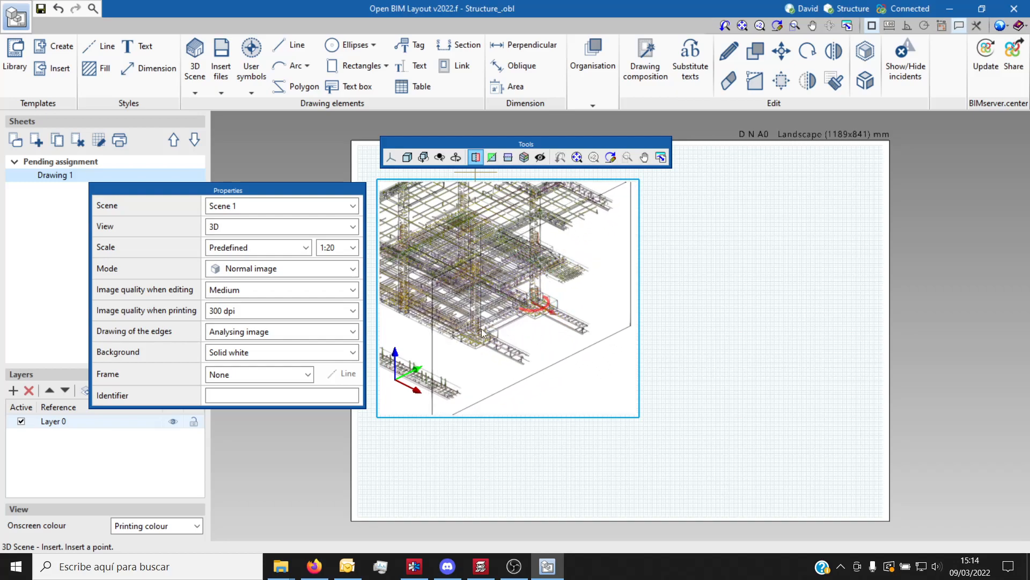
Step: Change the sectioned scene to the Z-Y projection and finish inserting it on the sheet
{"action": "left_click", "coordinate": [392, 158]}
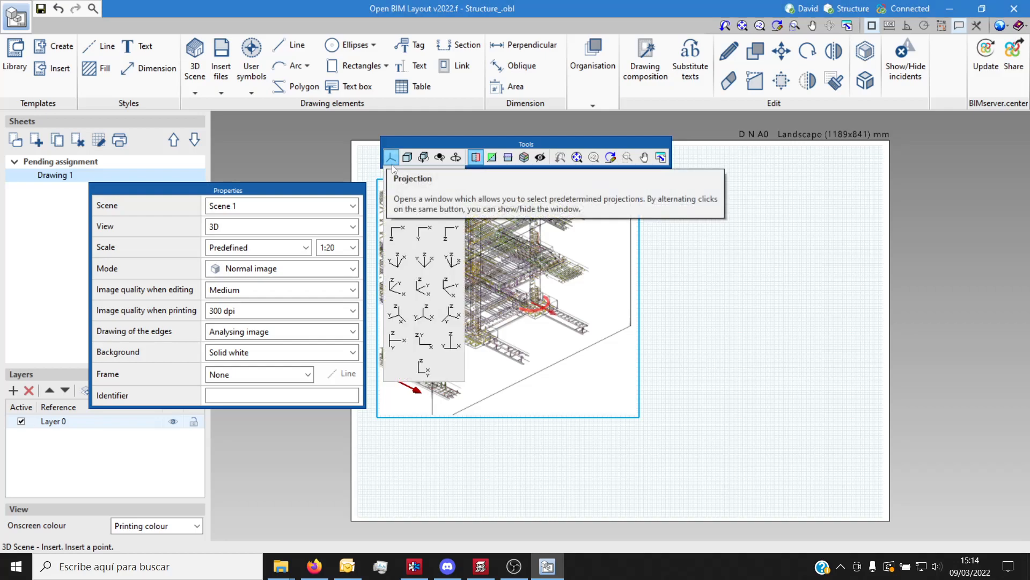
{"action": "left_click", "coordinate": [444, 180]}
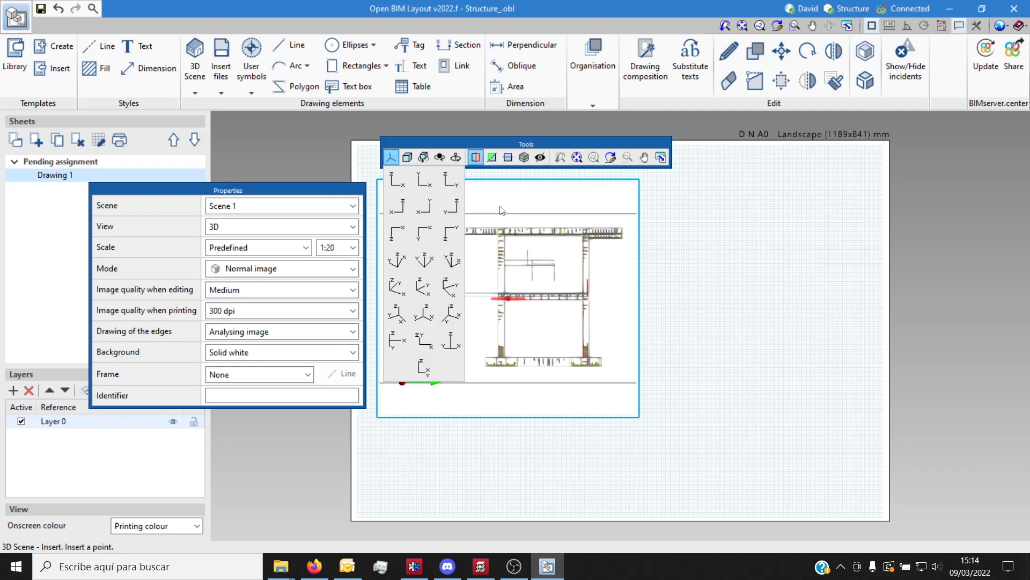
{"action": "left_click", "coordinate": [392, 158]}
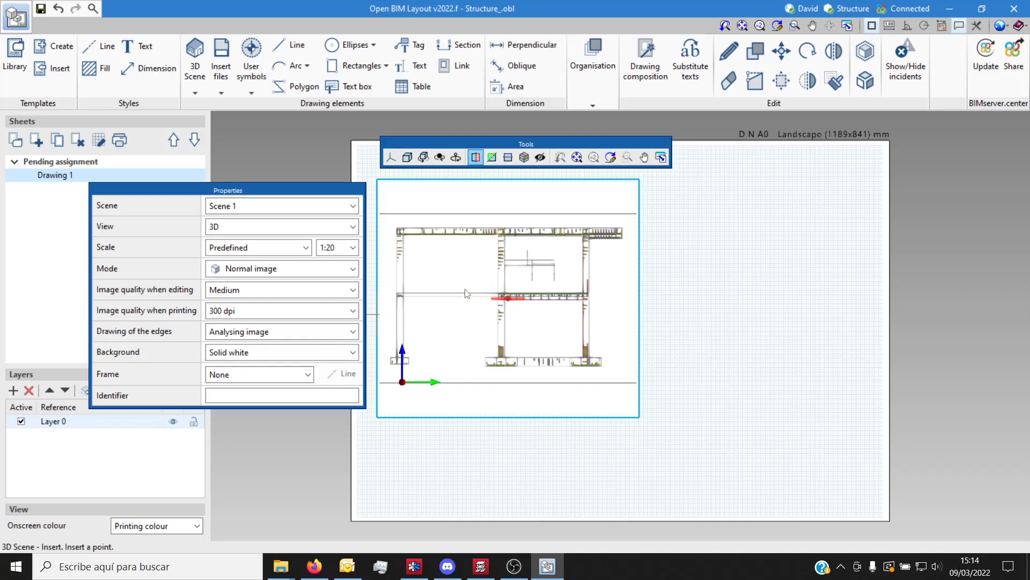
{"action": "left_click", "coordinate": [659, 325]}
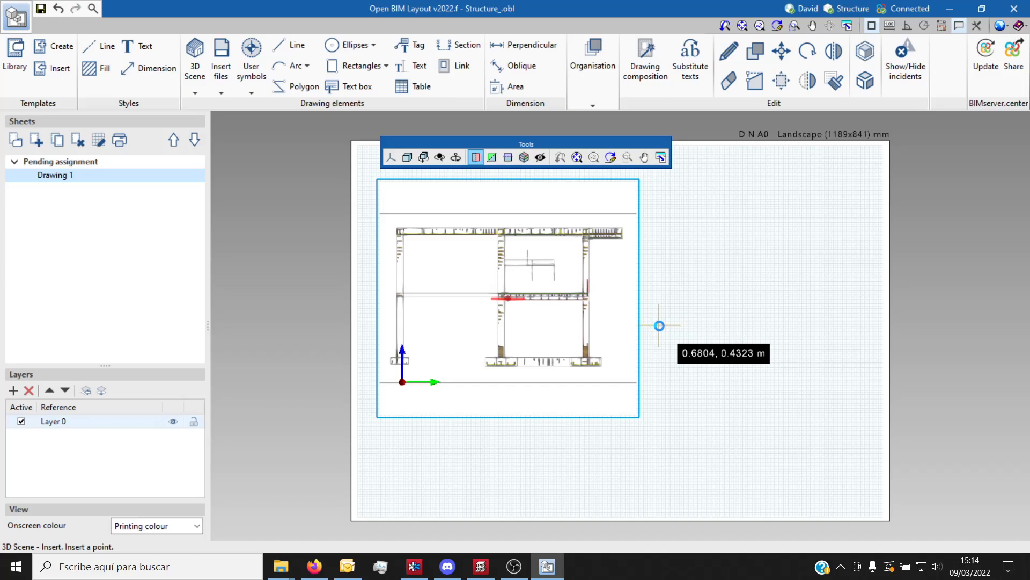
{"action": "left_click", "coordinate": [659, 326]}
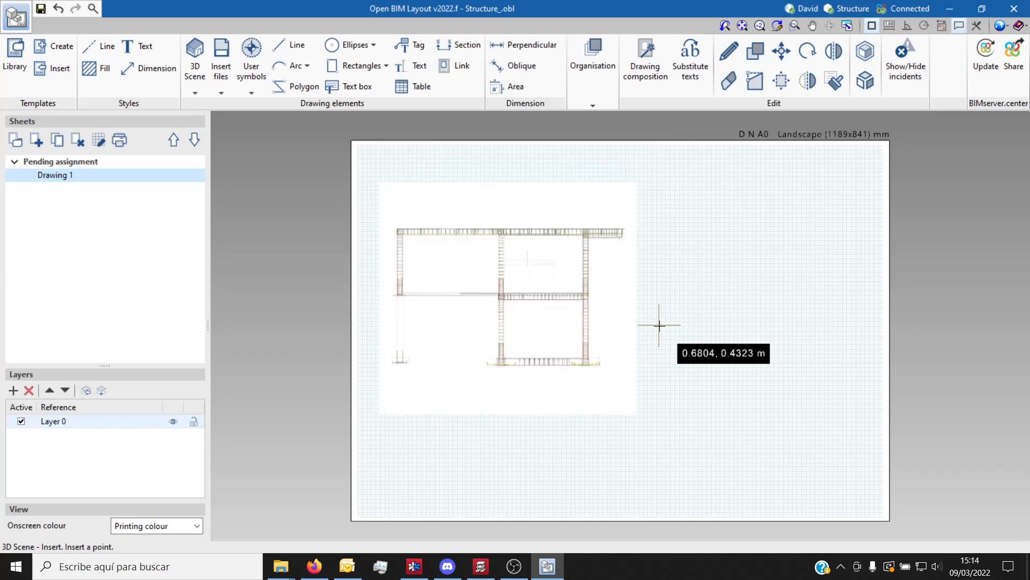
Step: Tag the upper floor slab in the section with its name and attribute values, placing the leader text above the slab
{"action": "scroll", "coordinate": [403, 260], "scroll_direction": "up", "scroll_amount": 4}
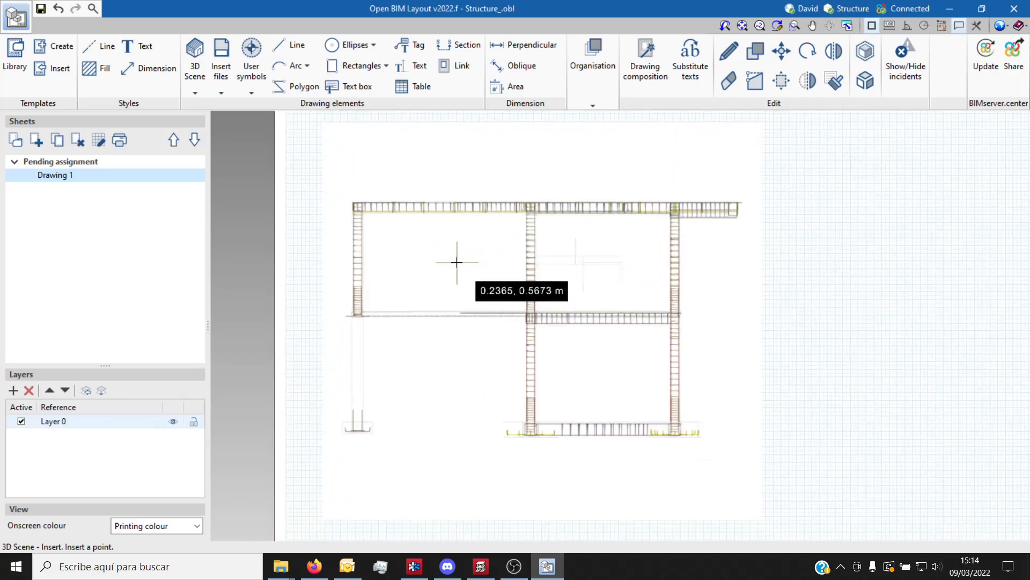
{"action": "left_click", "coordinate": [413, 45]}
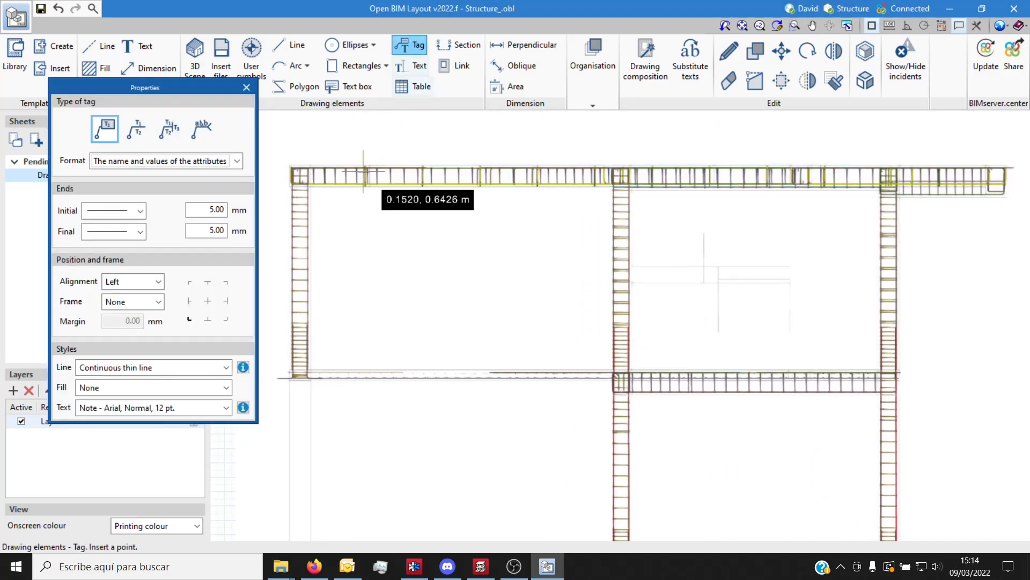
{"action": "left_click", "coordinate": [347, 164]}
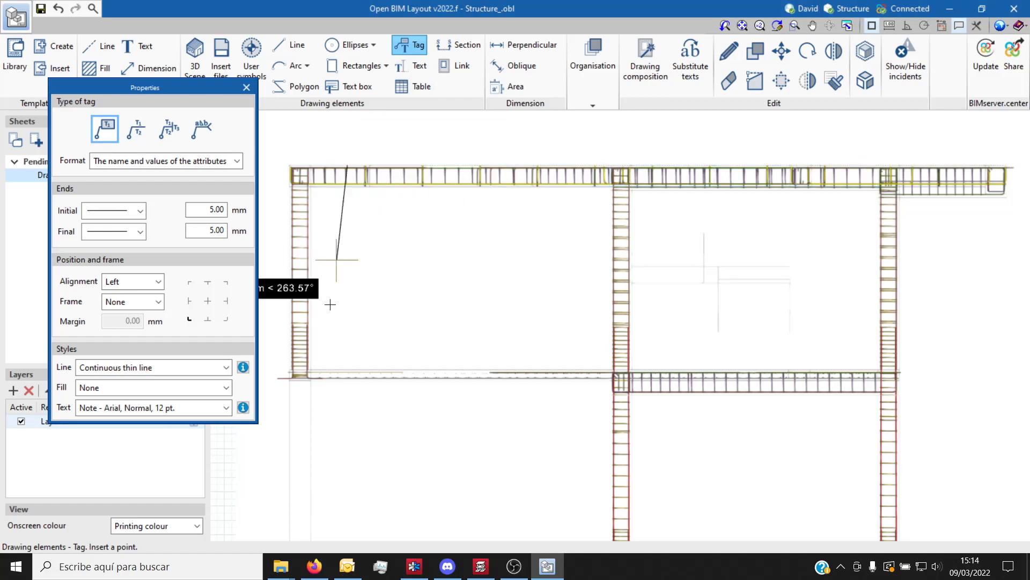
{"action": "scroll", "coordinate": [367, 167], "scroll_direction": "up", "scroll_amount": 2}
{"action": "left_click", "coordinate": [367, 167]}
{"action": "left_click", "coordinate": [412, 168]}
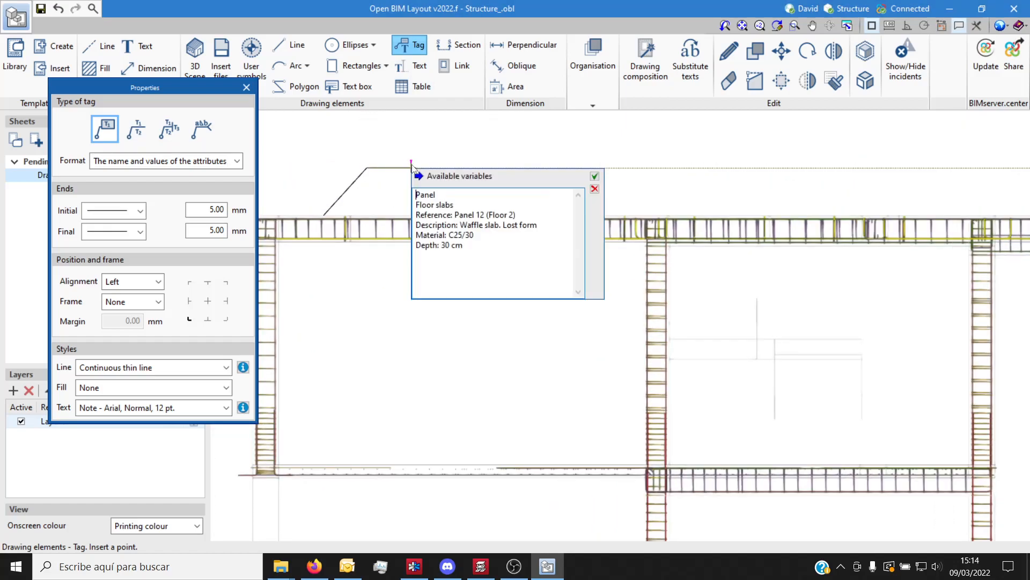
{"action": "left_click", "coordinate": [595, 177]}
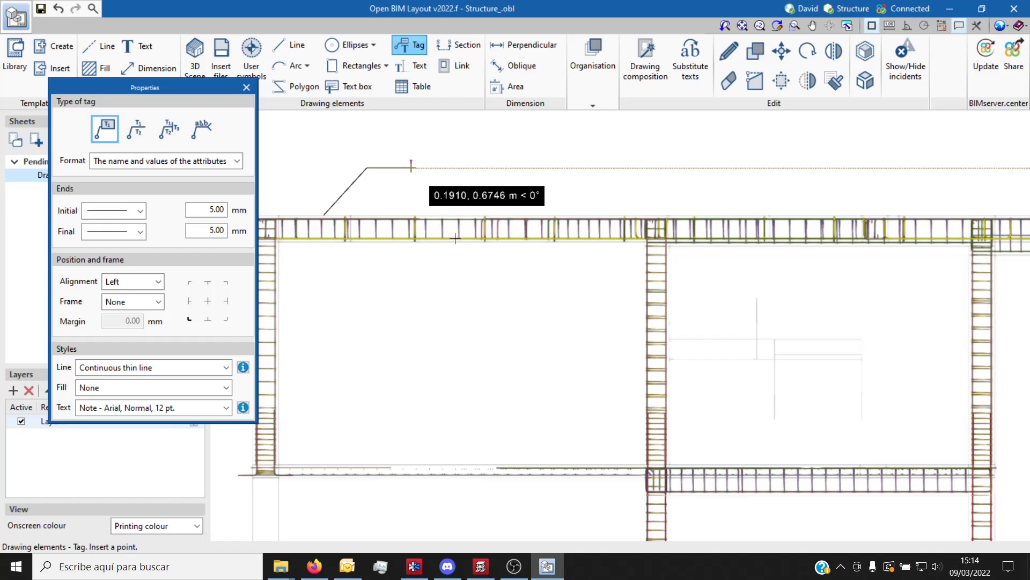
{"action": "scroll", "coordinate": [345, 168], "scroll_direction": "up", "scroll_amount": 2}
{"action": "scroll", "coordinate": [702, 215], "scroll_direction": "down", "scroll_amount": 1}
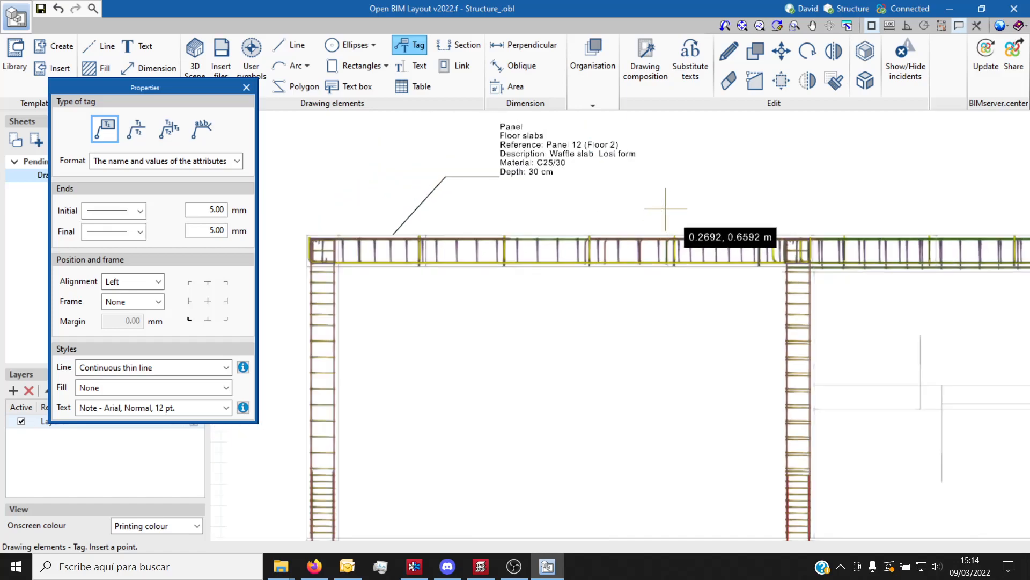
Step: Add a perpendicular real-distance dimension above the lower floor slab, from the end of its upper reinforcement bar to the middle column
{"action": "left_click", "coordinate": [507, 46]}
{"action": "scroll", "coordinate": [353, 310], "scroll_direction": "up", "scroll_amount": 1}
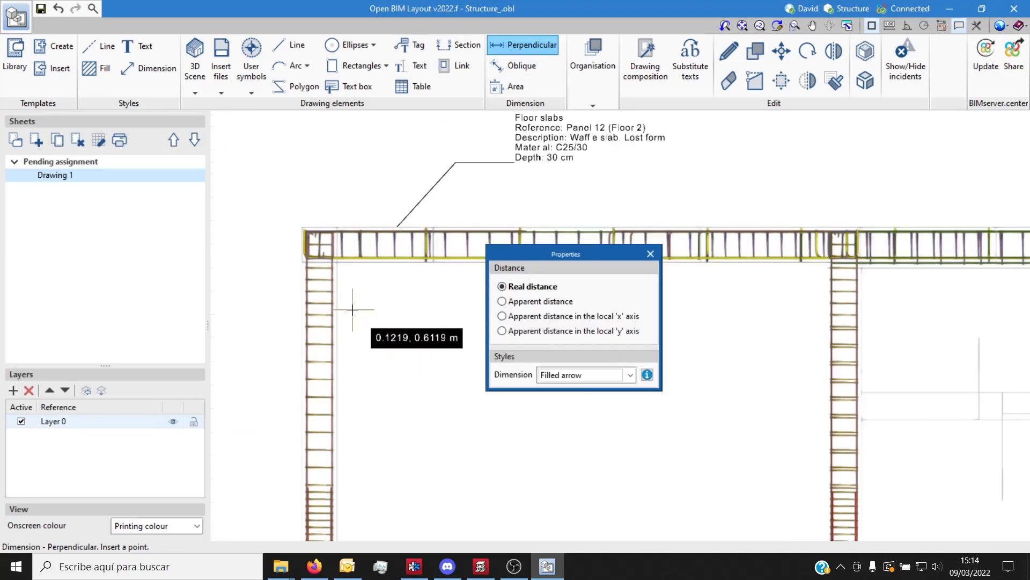
{"action": "scroll", "coordinate": [353, 310], "scroll_direction": "up", "scroll_amount": 1}
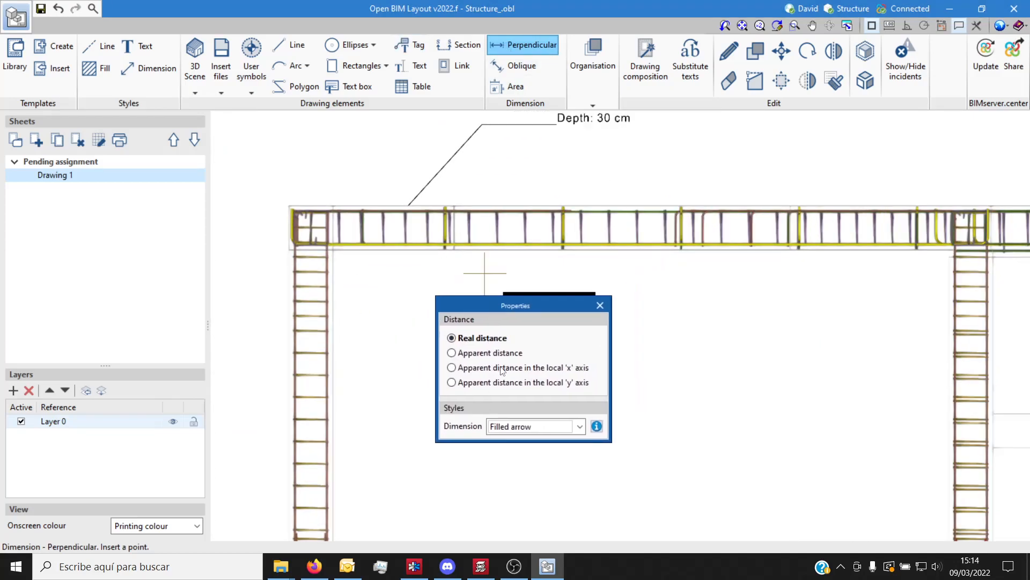
{"action": "scroll", "coordinate": [424, 226], "scroll_direction": "up", "scroll_amount": 2}
{"action": "scroll", "coordinate": [430, 233], "scroll_direction": "down", "scroll_amount": 3}
{"action": "scroll", "coordinate": [402, 365], "scroll_direction": "up", "scroll_amount": 4}
{"action": "scroll", "coordinate": [356, 266], "scroll_direction": "down", "scroll_amount": 2}
{"action": "scroll", "coordinate": [721, 295], "scroll_direction": "up", "scroll_amount": 1}
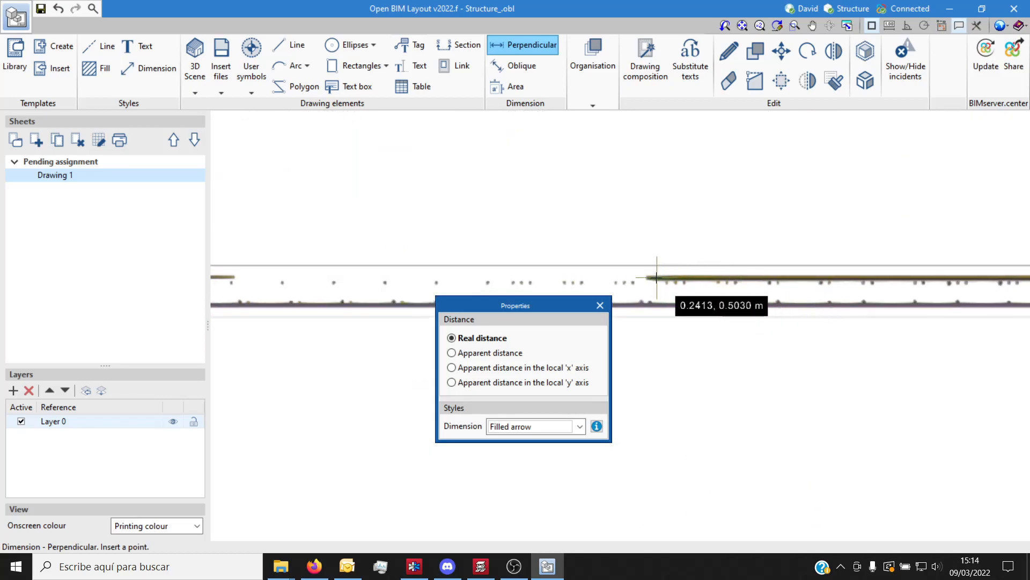
{"action": "left_click", "coordinate": [647, 266]}
{"action": "scroll", "coordinate": [467, 255], "scroll_direction": "down", "scroll_amount": 2}
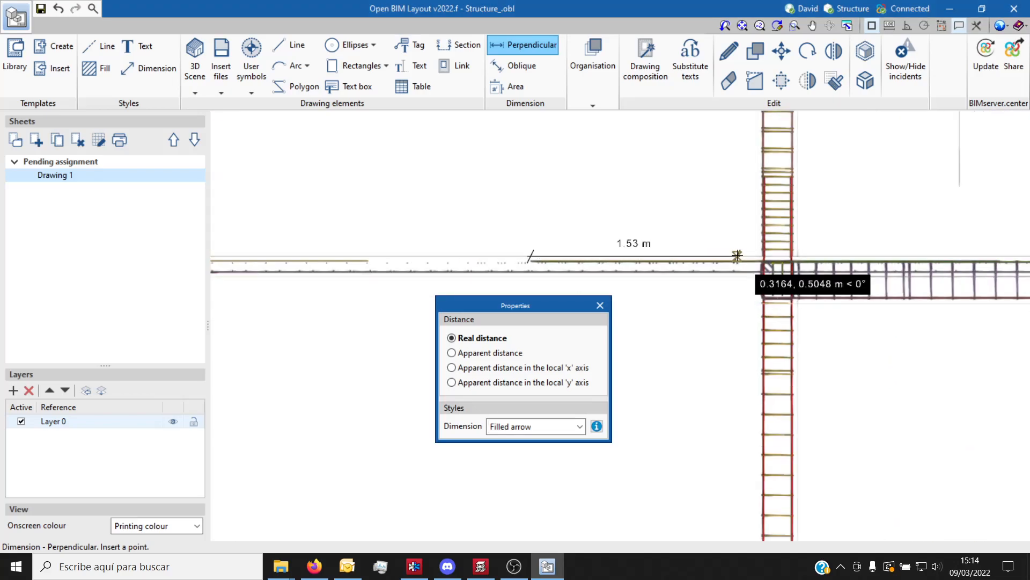
{"action": "scroll", "coordinate": [737, 256], "scroll_direction": "up", "scroll_amount": 2}
{"action": "left_click", "coordinate": [773, 258]}
{"action": "left_click", "coordinate": [713, 173]}
{"action": "scroll", "coordinate": [773, 301], "scroll_direction": "down", "scroll_amount": 1}
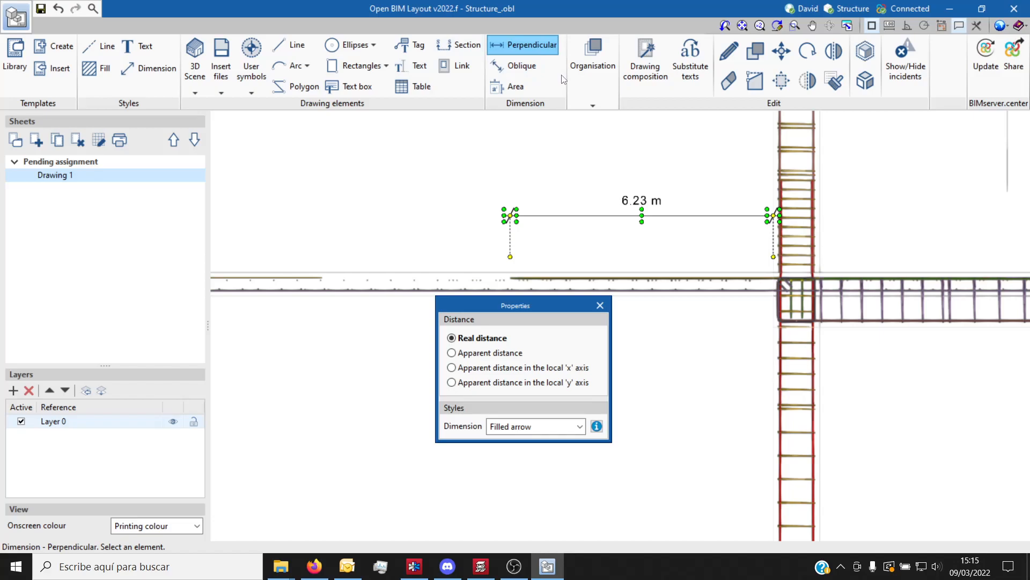
Step: Draw a closed four-sided outline with continuous thin lines around the dimensioned slab portion, starting at the end of the upper bar
{"action": "left_click", "coordinate": [294, 44]}
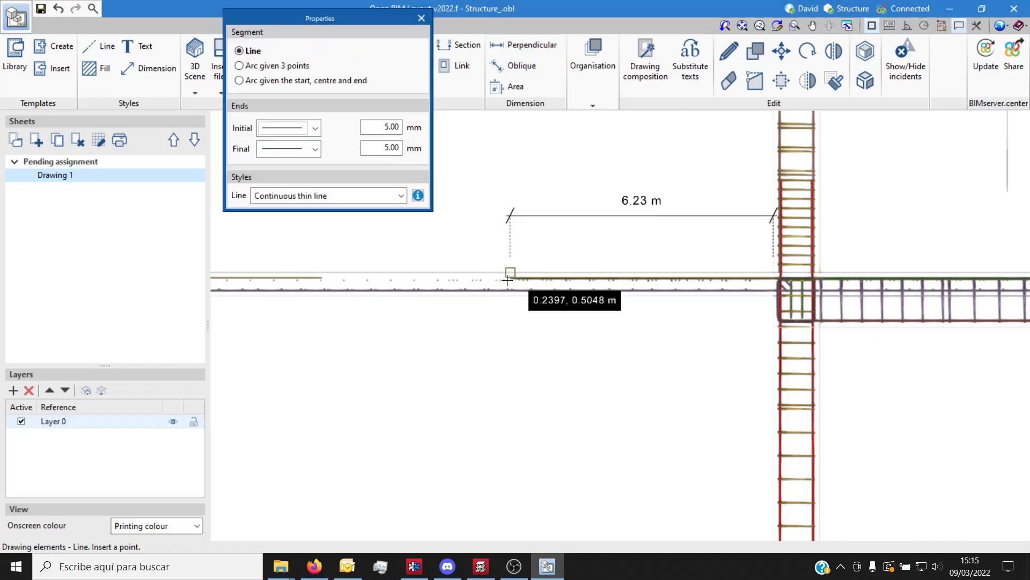
{"action": "scroll", "coordinate": [512, 283], "scroll_direction": "up", "scroll_amount": 2}
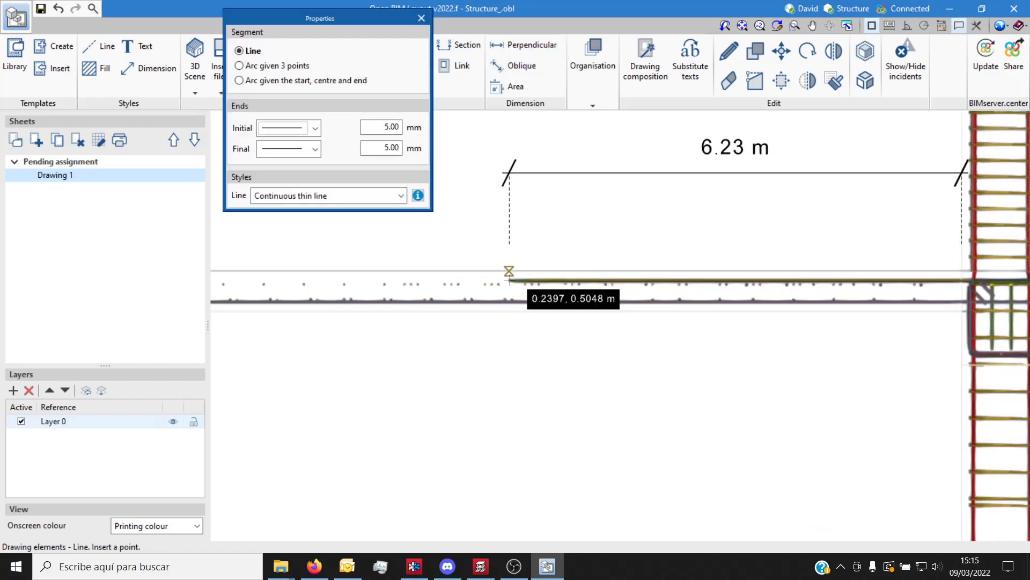
{"action": "left_click", "coordinate": [510, 272]}
{"action": "left_click", "coordinate": [509, 373]}
{"action": "left_click", "coordinate": [887, 364]}
{"action": "left_click", "coordinate": [886, 251]}
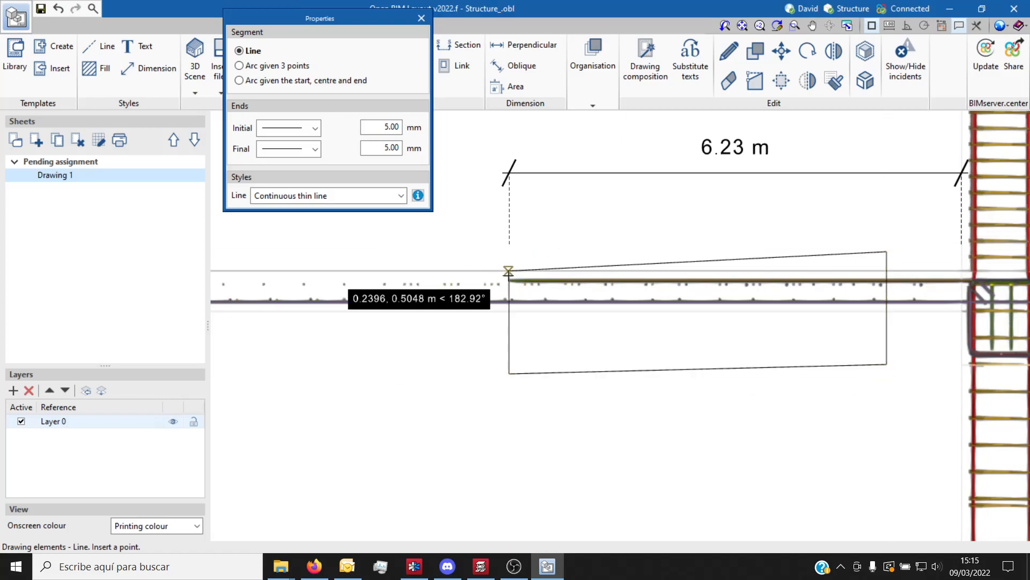
{"action": "left_click", "coordinate": [509, 272]}
{"action": "key", "text": "Escape"}
{"action": "left_click", "coordinate": [422, 19]}
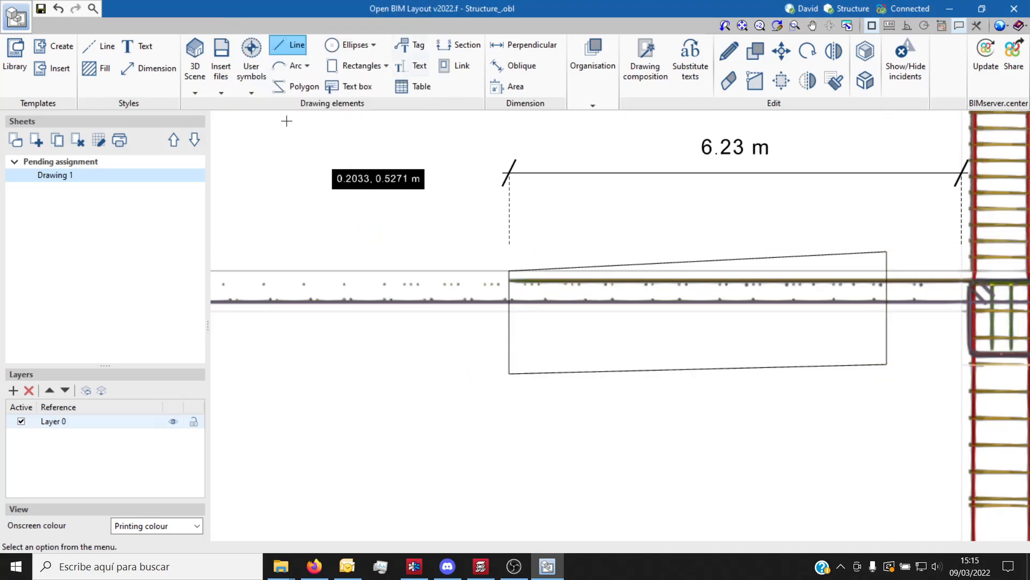
Step: Insert the text "Detail" between the outline and the dimension line, using the Arial Normal 12 pt. note style
{"action": "left_click", "coordinate": [413, 65]}
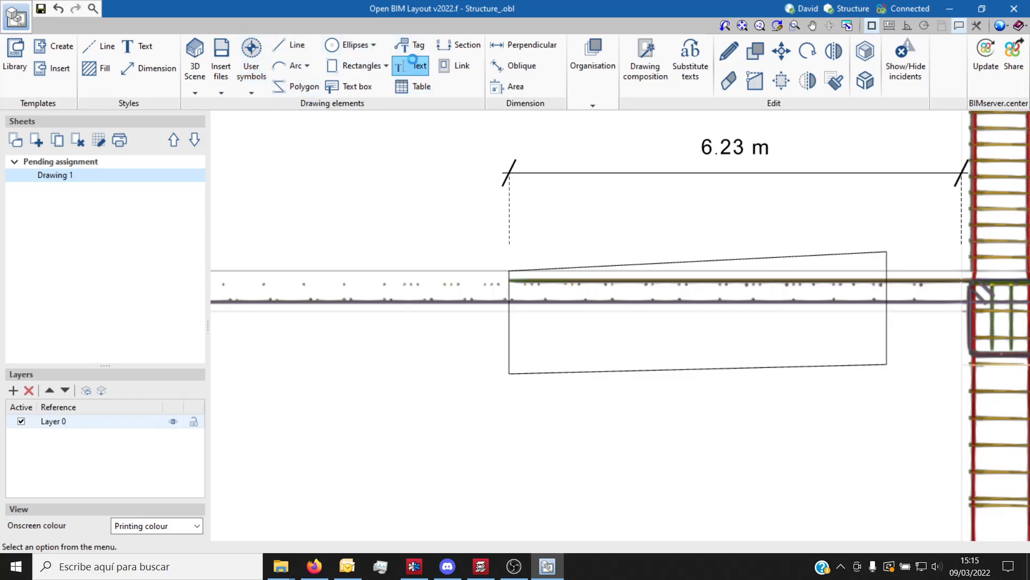
{"action": "left_click", "coordinate": [537, 231]}
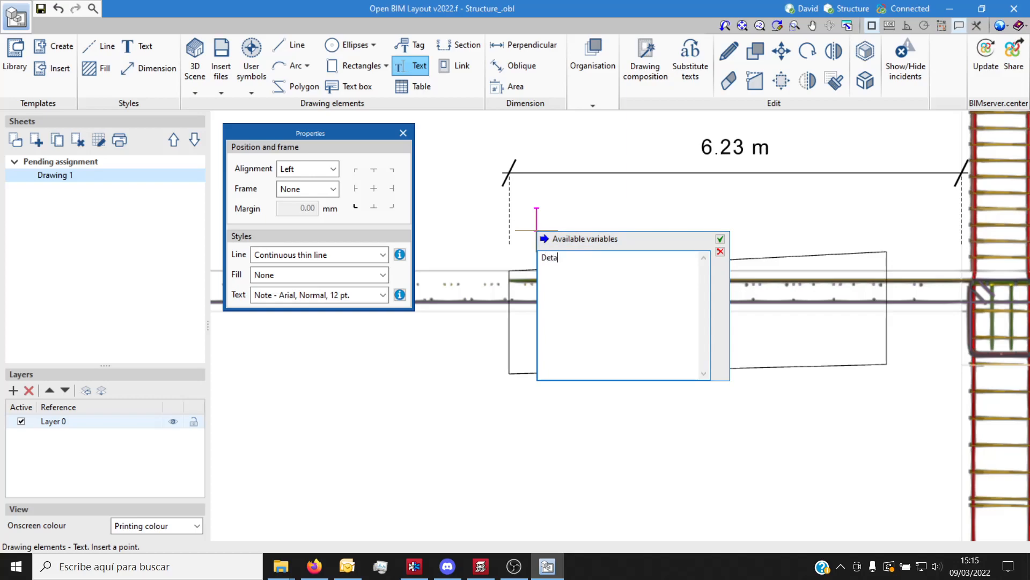
{"action": "left_click", "coordinate": [721, 239]}
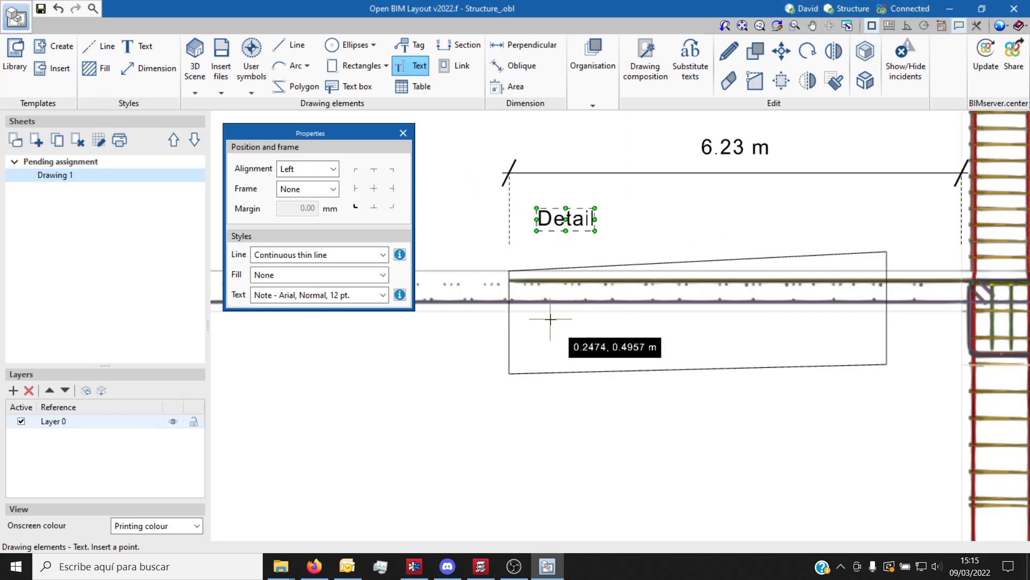
{"action": "scroll", "coordinate": [536, 336], "scroll_direction": "down", "scroll_amount": 3}
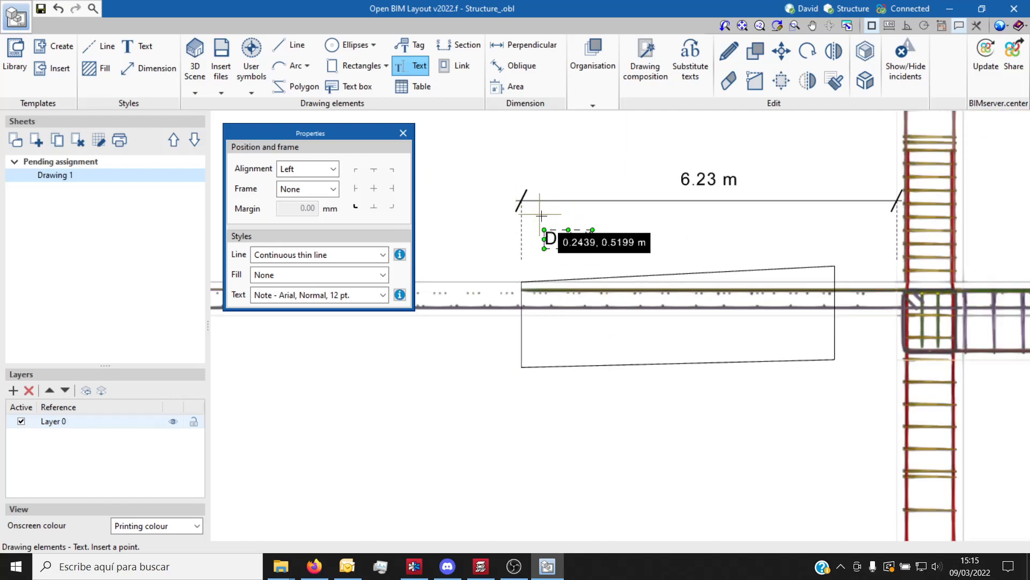
{"action": "left_click_drag", "start_coordinate": [343, 140], "coordinate": [358, 142]}
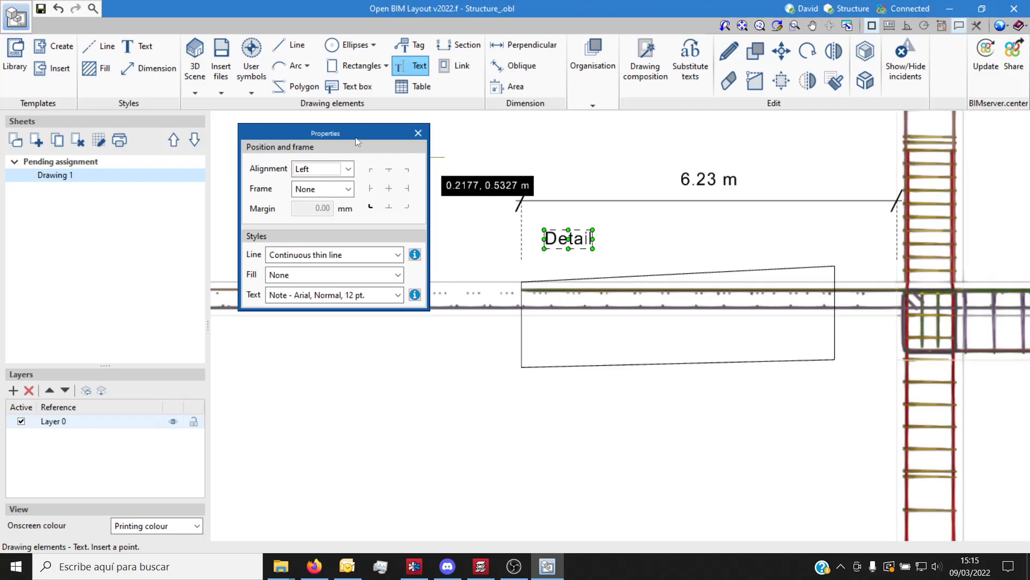
{"action": "left_click", "coordinate": [418, 134]}
Step: Set up printing of the Drawing 1 sheet with PDF as the printing device
{"action": "left_click", "coordinate": [120, 140]}
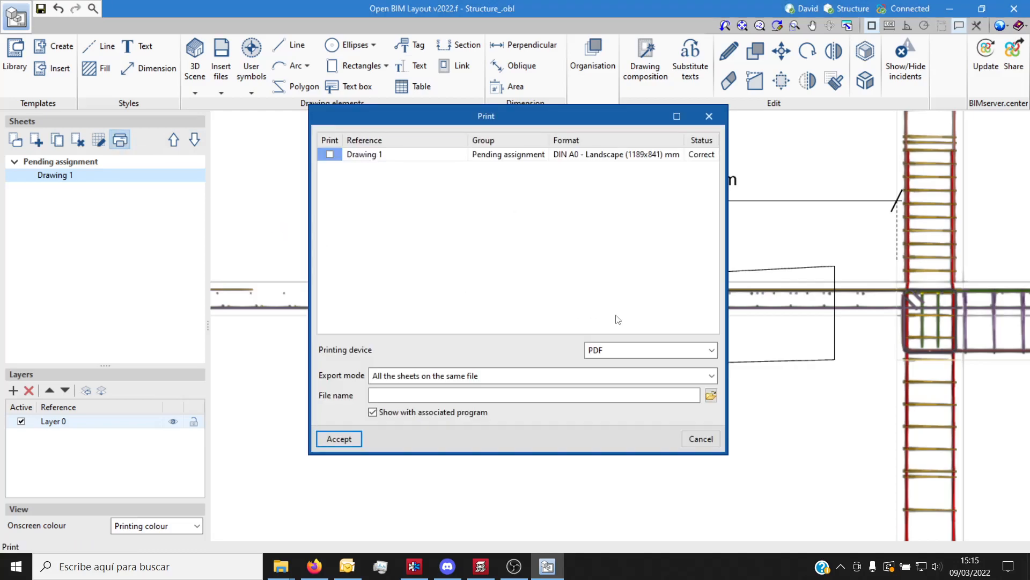
{"action": "left_click", "coordinate": [626, 350]}
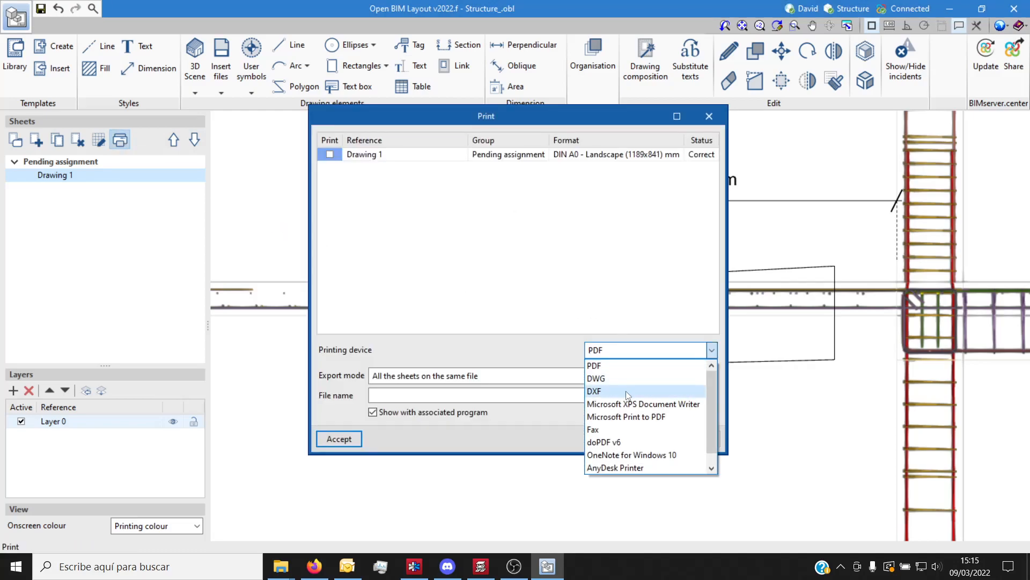
{"action": "left_click", "coordinate": [596, 366]}
{"action": "left_click", "coordinate": [330, 154]}
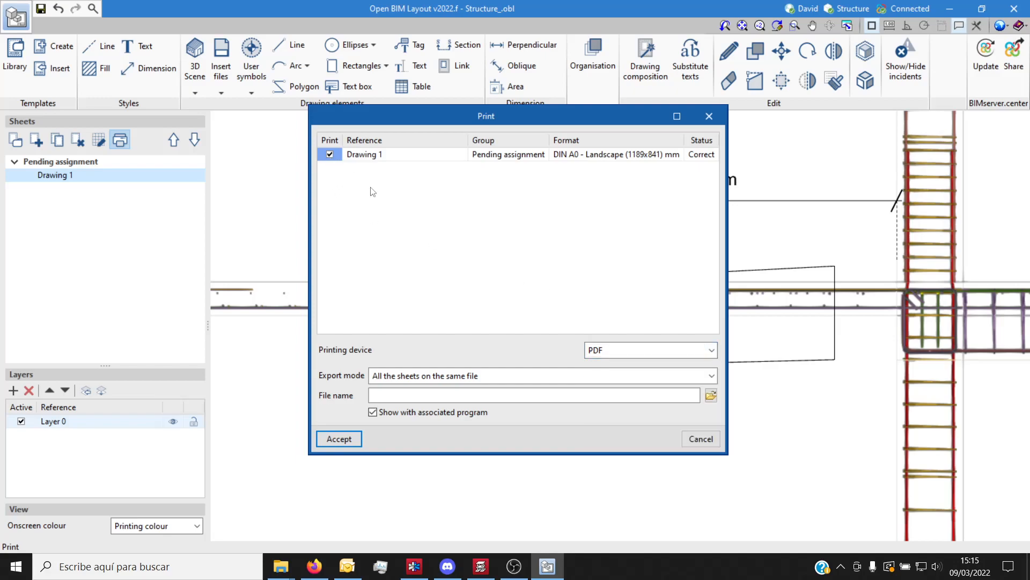
{"action": "left_click", "coordinate": [643, 357]}
{"action": "left_click", "coordinate": [628, 364]}
Step: Switch to Firefox, open the CYPE Software channel on YouTube and look through its playlists
{"action": "left_click", "coordinate": [314, 565]}
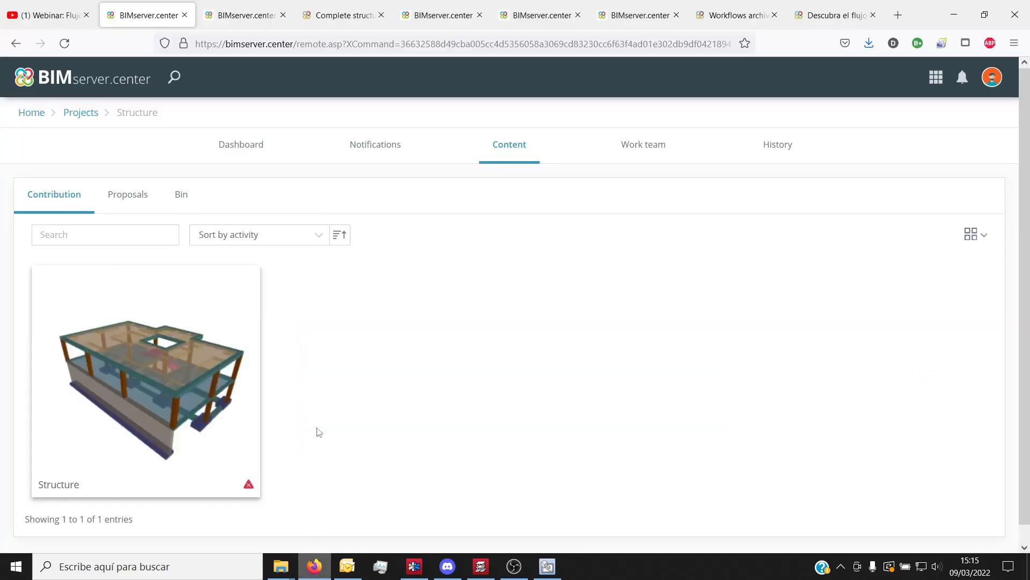
{"action": "left_click", "coordinate": [67, 13]}
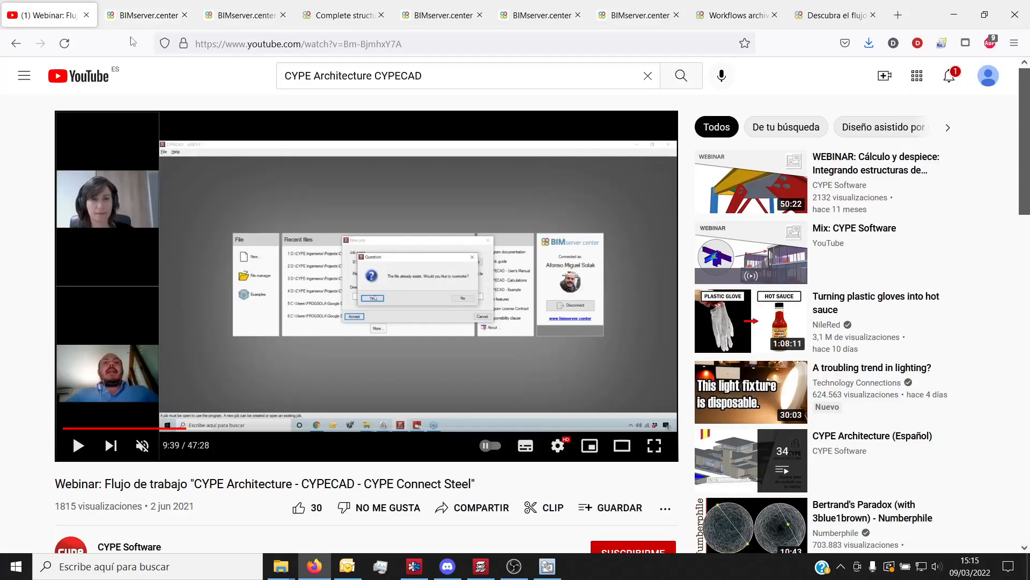
{"action": "scroll", "coordinate": [270, 115], "scroll_direction": "down", "scroll_amount": 4}
{"action": "left_click", "coordinate": [129, 334]}
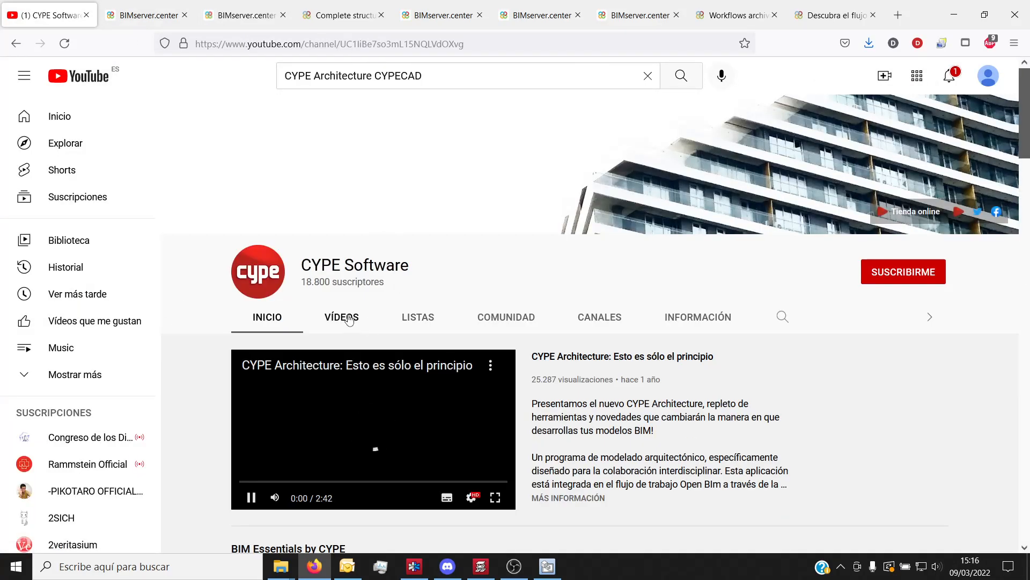
{"action": "left_click", "coordinate": [418, 317]}
{"action": "scroll", "coordinate": [440, 251], "scroll_direction": "down", "scroll_amount": 7}
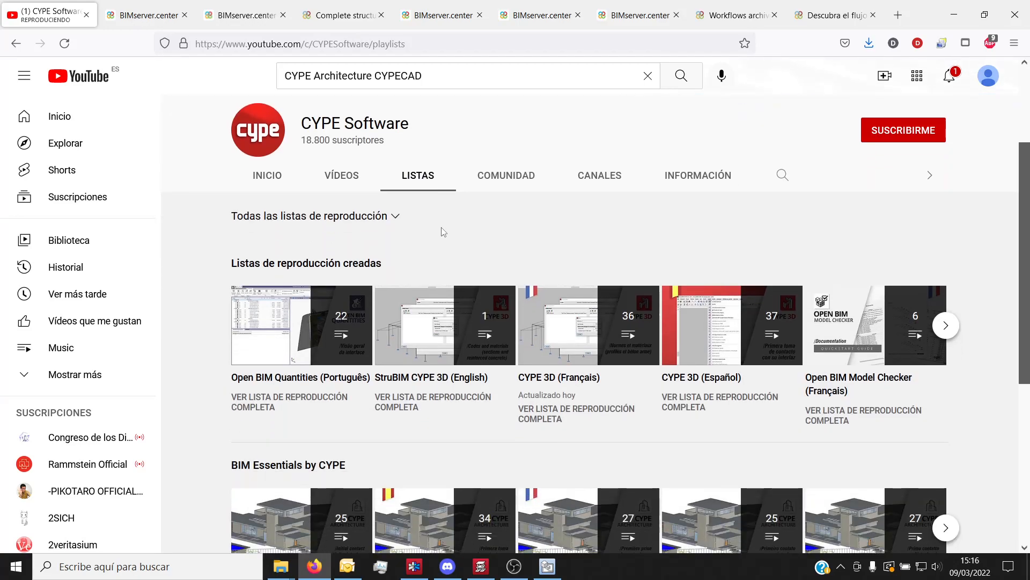
{"action": "scroll", "coordinate": [511, 143], "scroll_direction": "down", "scroll_amount": 1}
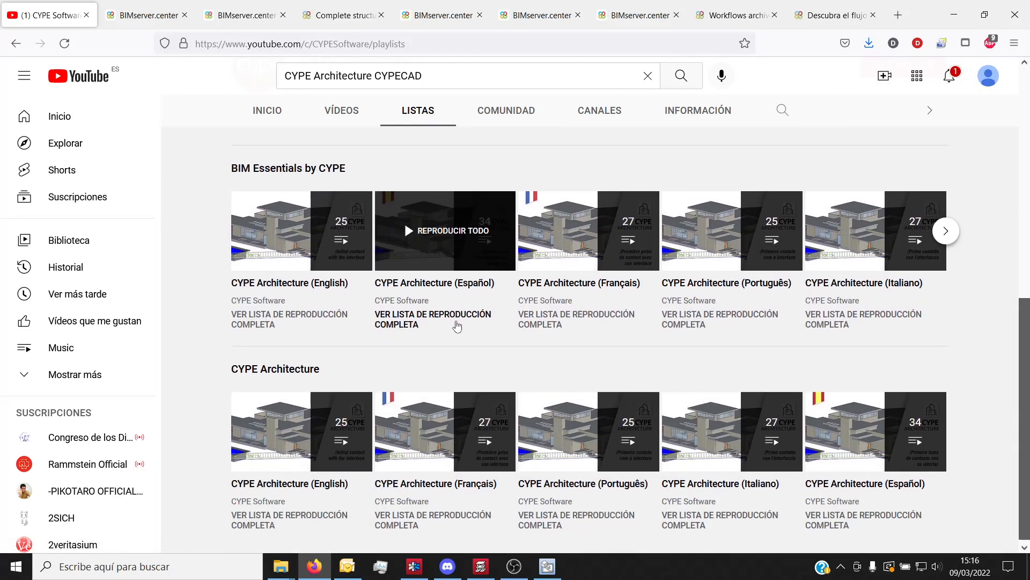
Step: Search YouTube for "CYPE Open BIM Layout" and look through the results
{"action": "left_click_drag", "start_coordinate": [445, 67], "coordinate": [269, 60]}
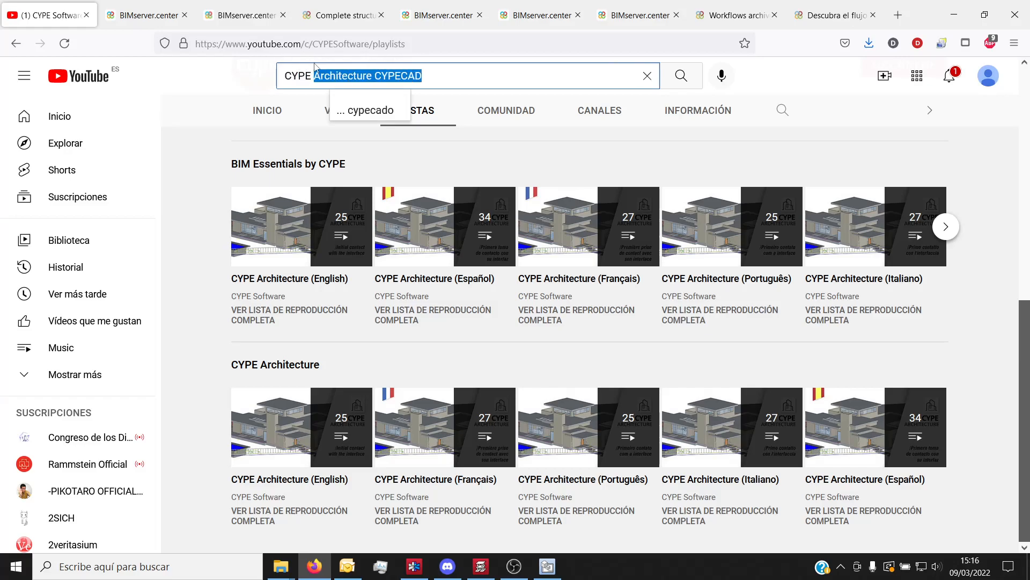
{"action": "type", "text": "Open BIM Layout"}
{"action": "key", "text": "Return"}
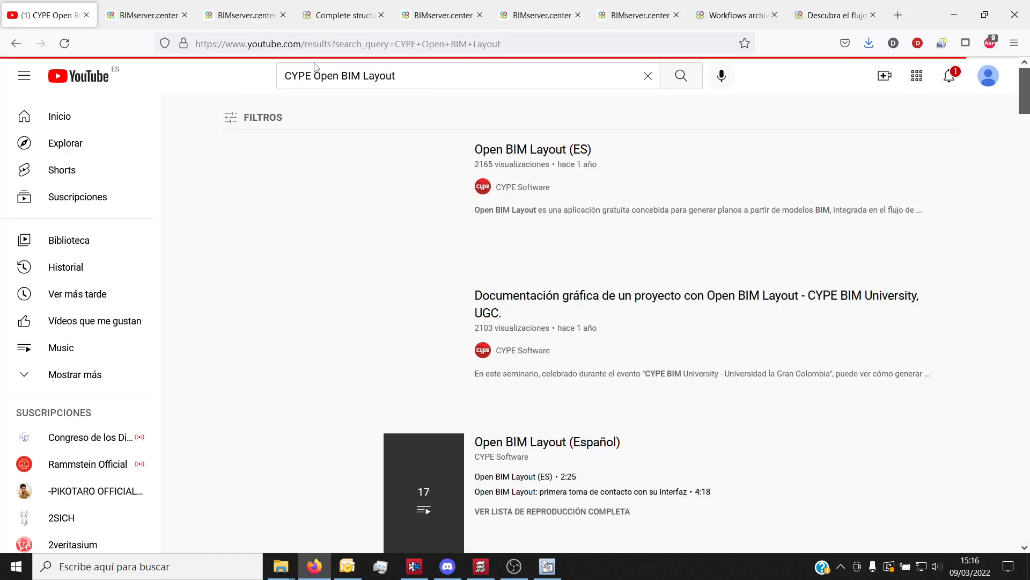
{"action": "scroll", "coordinate": [547, 220], "scroll_direction": "down", "scroll_amount": 10}
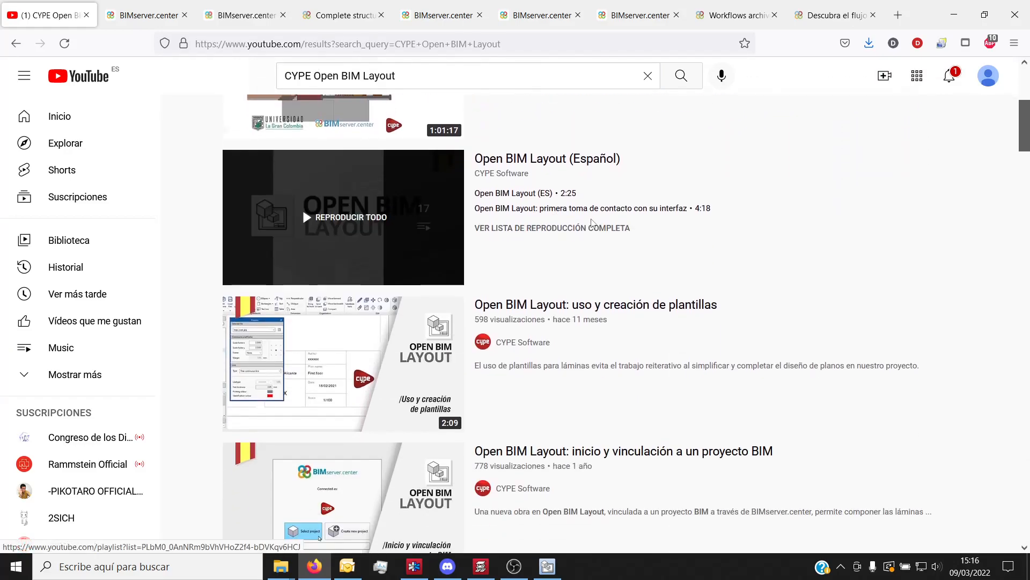
{"action": "scroll", "coordinate": [631, 231], "scroll_direction": "up", "scroll_amount": 7}
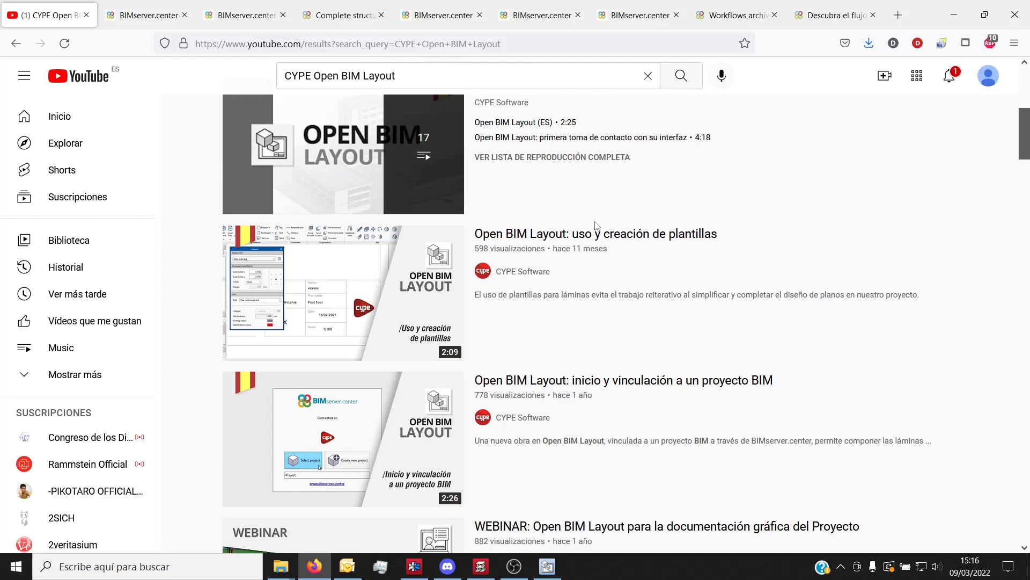
Step: Open the "Open BIM Layout (Español)" playlist, pause its first video and examine the list of tutorials
{"action": "left_click", "coordinate": [578, 231]}
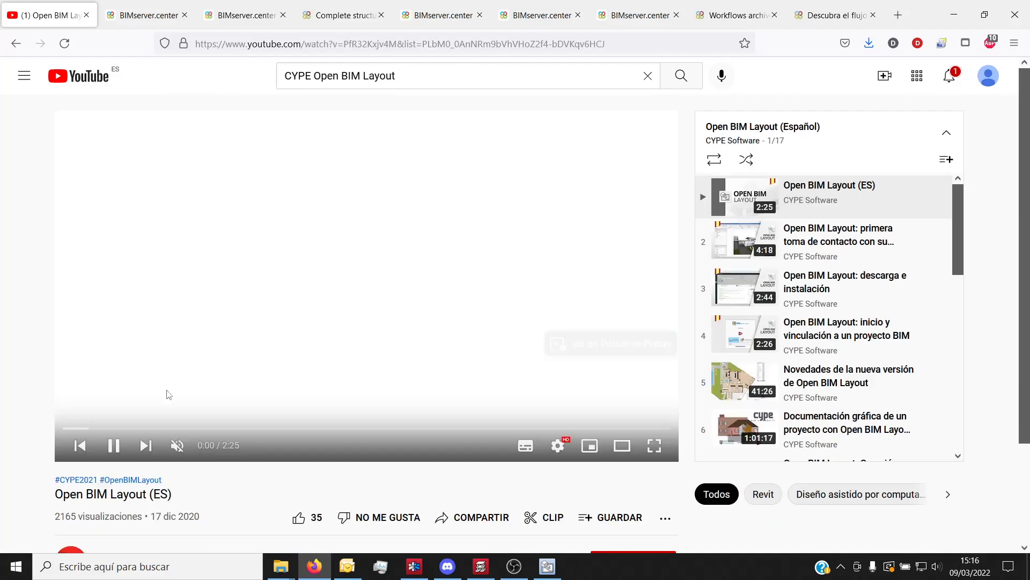
{"action": "left_click", "coordinate": [113, 446]}
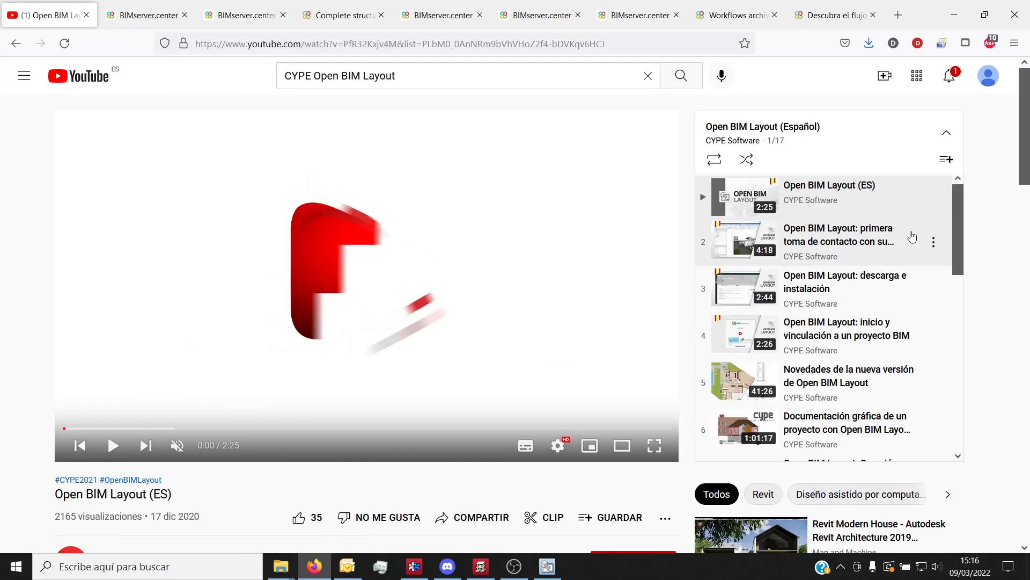
{"action": "scroll", "coordinate": [896, 292], "scroll_direction": "down", "scroll_amount": 1}
{"action": "scroll", "coordinate": [896, 293], "scroll_direction": "down", "scroll_amount": 1}
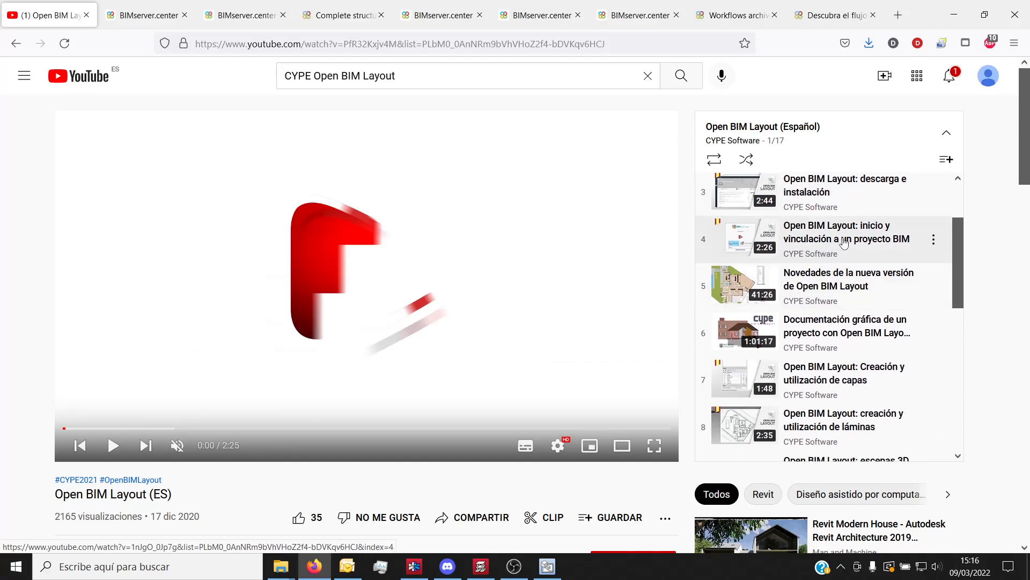
Step: Play the playlist's "Open BIM Layout: estilos y herramientas de dibujo" video and look through the remaining tutorials and webinars in the list
{"action": "scroll", "coordinate": [875, 301], "scroll_direction": "down", "scroll_amount": 2}
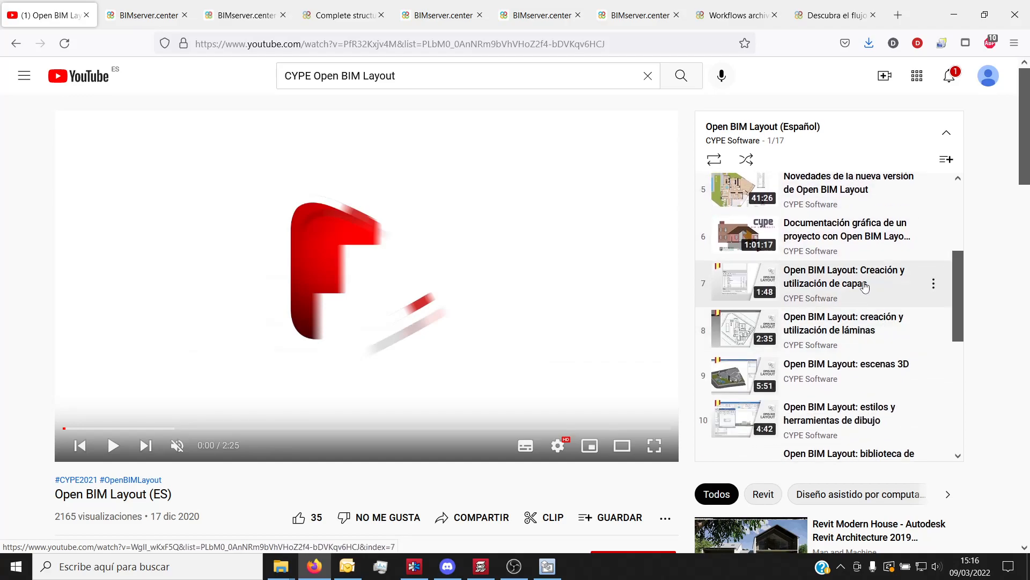
{"action": "scroll", "coordinate": [870, 289], "scroll_direction": "down", "scroll_amount": 1}
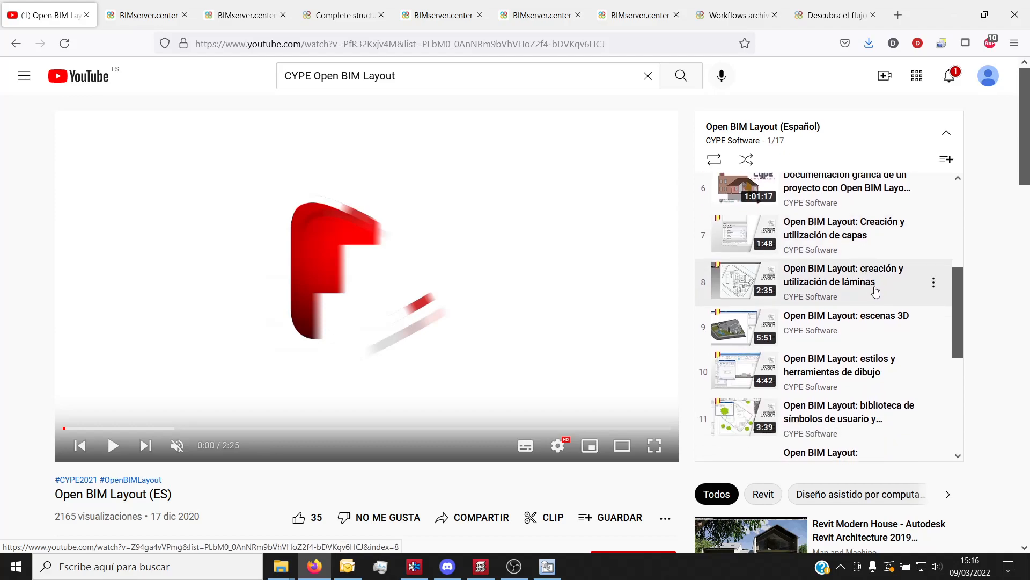
{"action": "scroll", "coordinate": [872, 292], "scroll_direction": "up", "scroll_amount": 1}
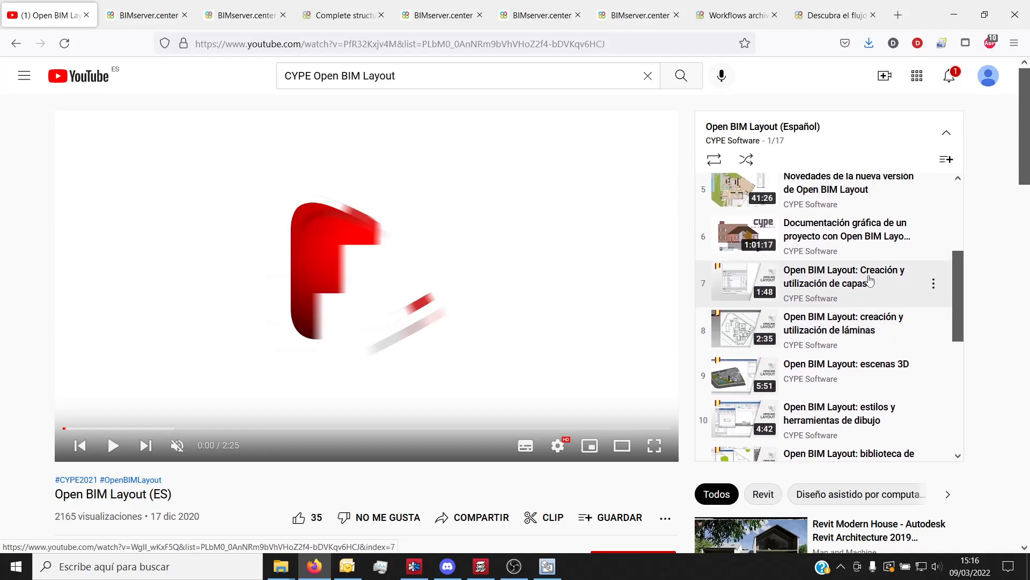
{"action": "scroll", "coordinate": [875, 298], "scroll_direction": "down", "scroll_amount": 2}
{"action": "scroll", "coordinate": [874, 286], "scroll_direction": "down", "scroll_amount": 1}
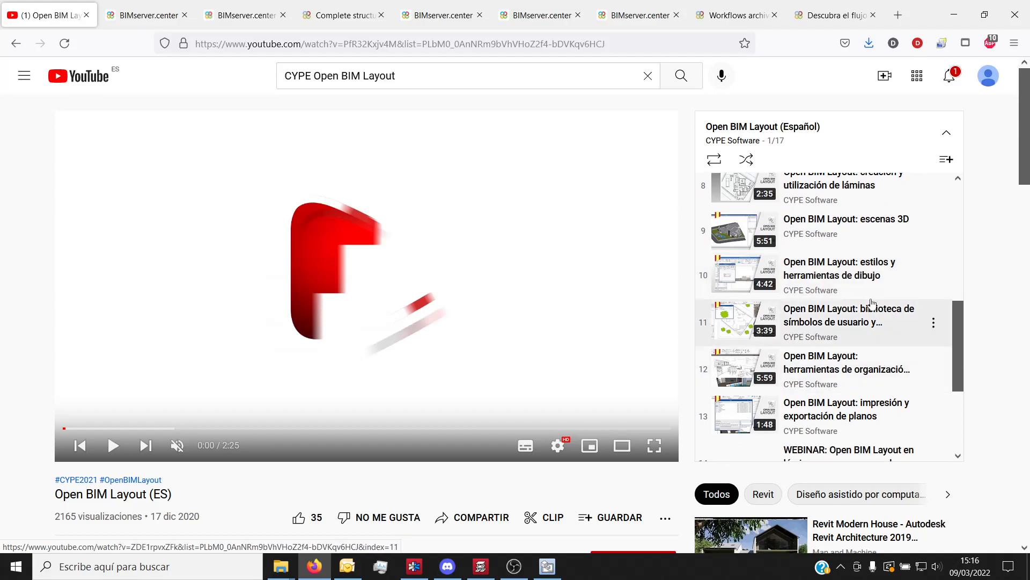
{"action": "left_click", "coordinate": [870, 288]}
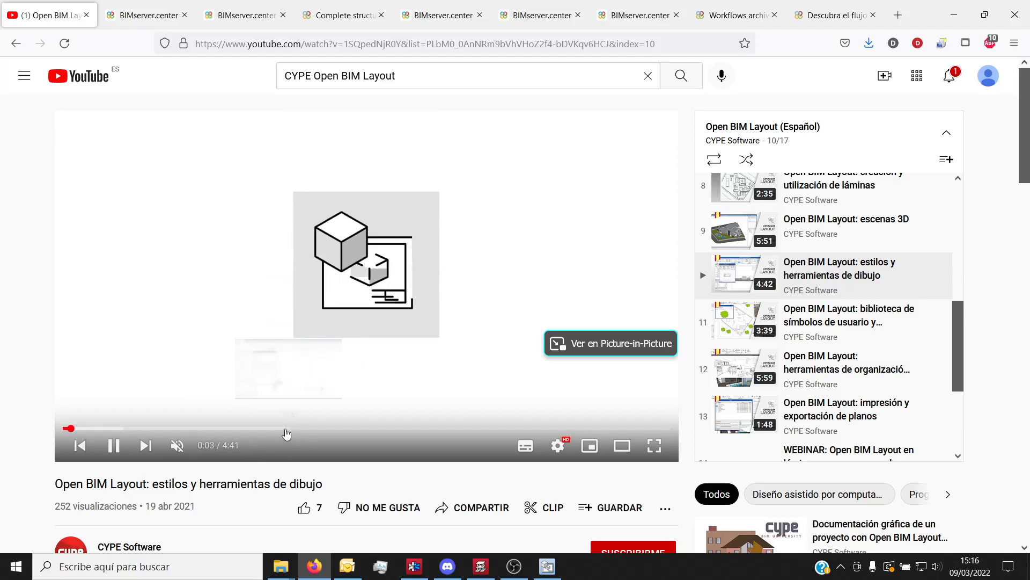
{"action": "scroll", "coordinate": [869, 380], "scroll_direction": "down", "scroll_amount": 3}
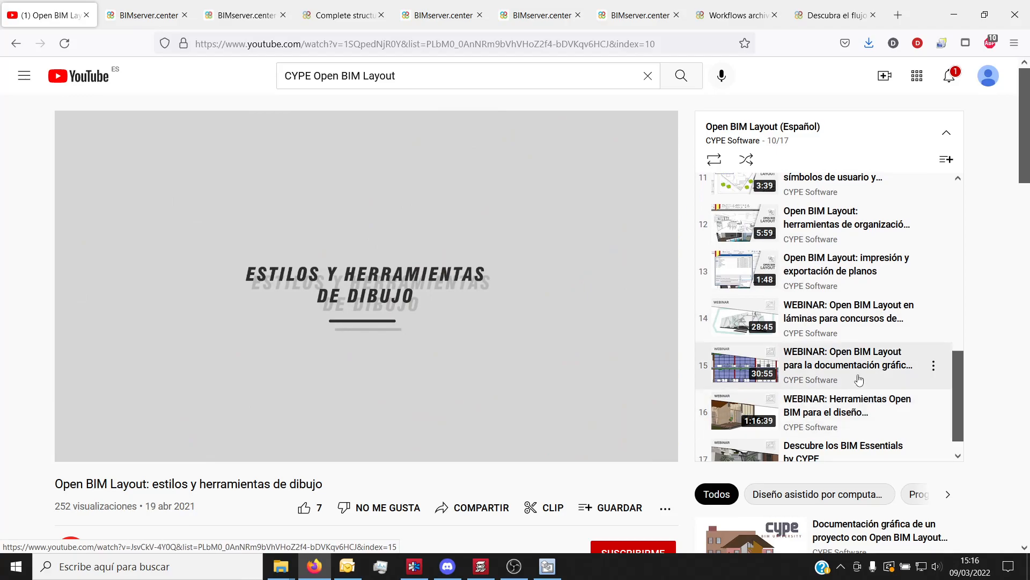
{"action": "scroll", "coordinate": [862, 392], "scroll_direction": "up", "scroll_amount": 2}
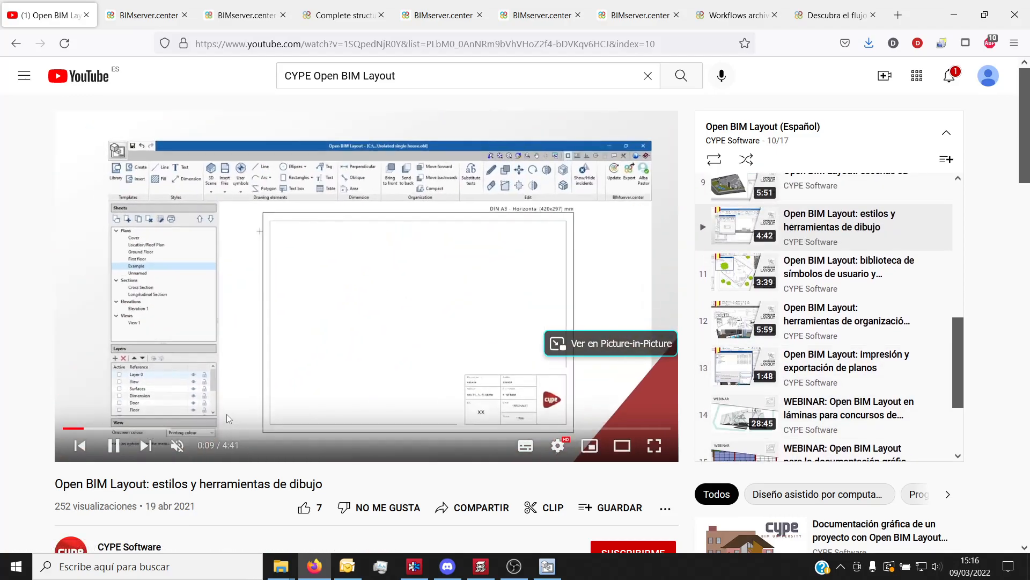